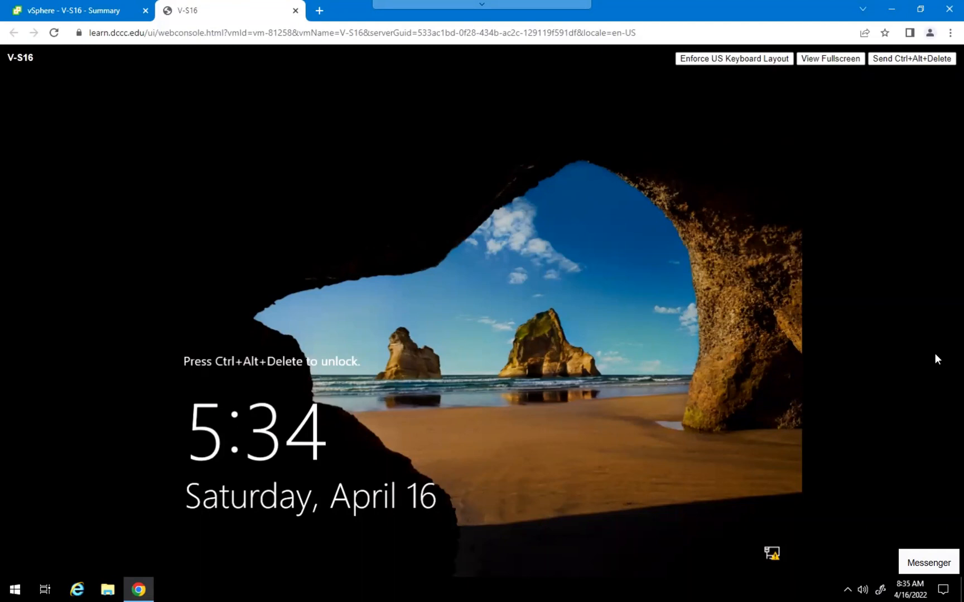
Unlock the V-S16 server console, enter the Administrator account's password to sign in, and show the console full screen.
left_click(887, 59)
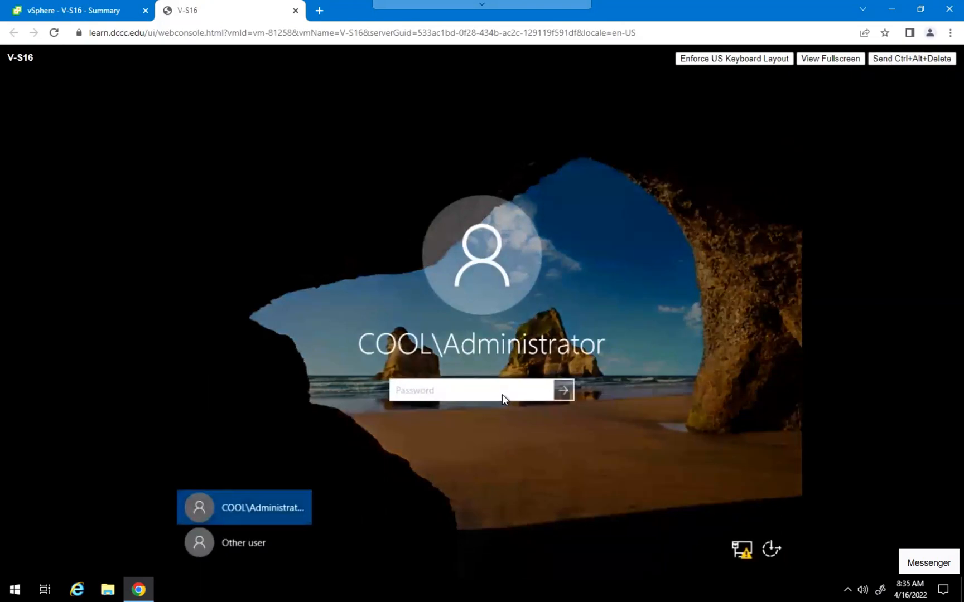
type("*********")
key("Return")
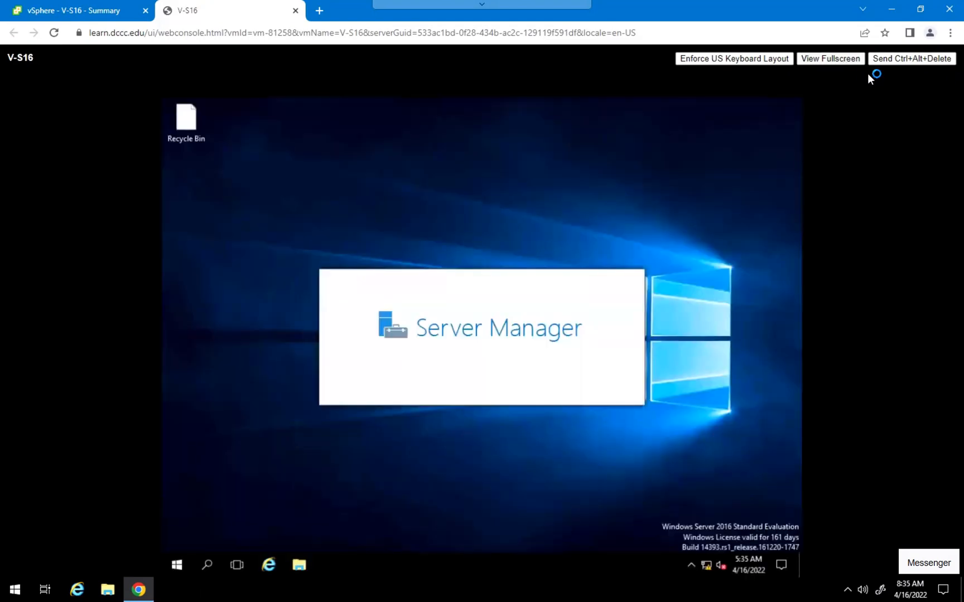
left_click(831, 59)
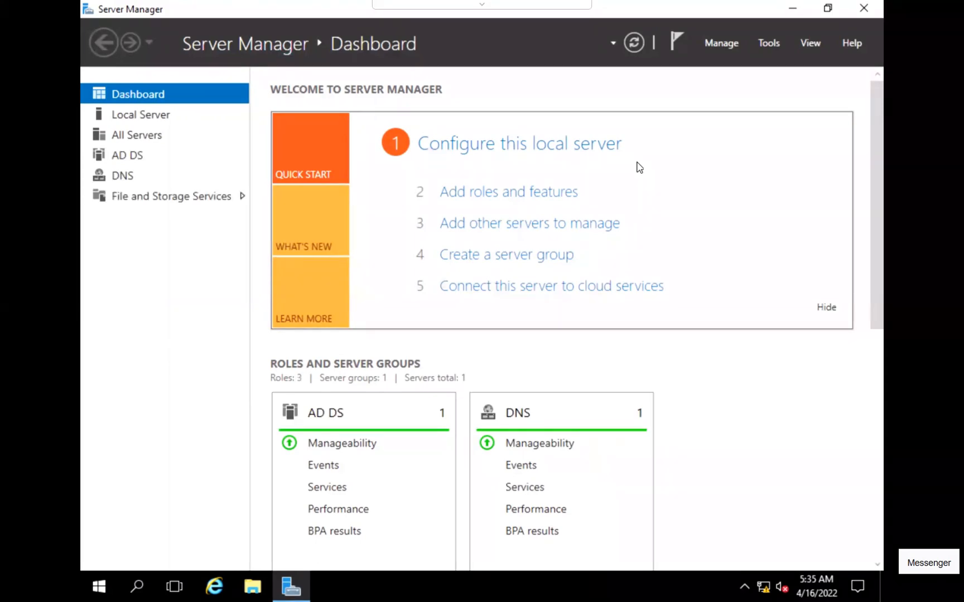
Examine the computer name and domain in the local server's properties in Server Manager.
left_click(150, 121)
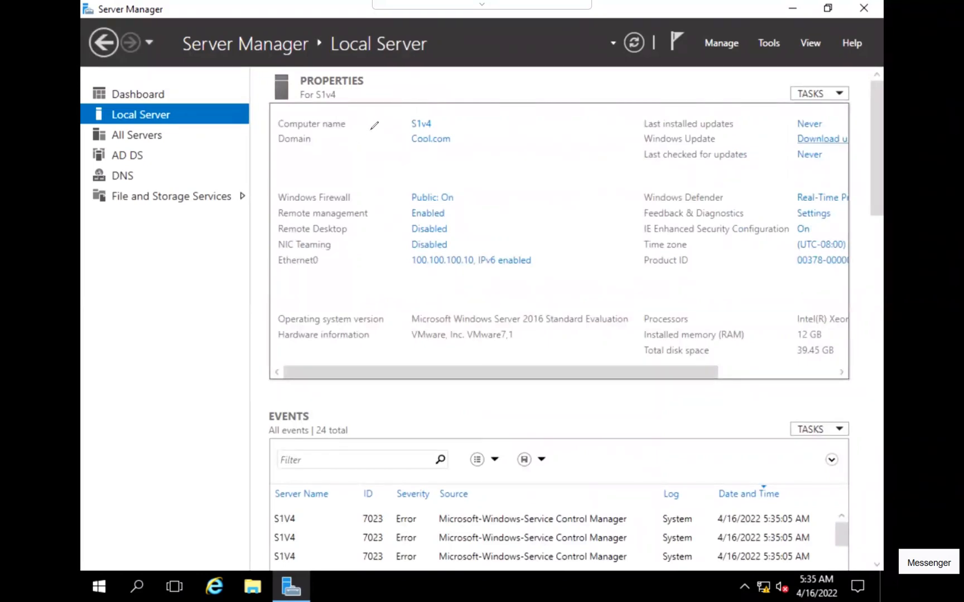
mouse_move(380, 110)
left_mouse_down()
mouse_move(315, 103)
mouse_move(270, 113)
mouse_move(259, 129)
mouse_move(374, 162)
mouse_move(453, 161)
mouse_move(474, 136)
mouse_move(436, 106)
mouse_move(380, 109)
left_mouse_up()
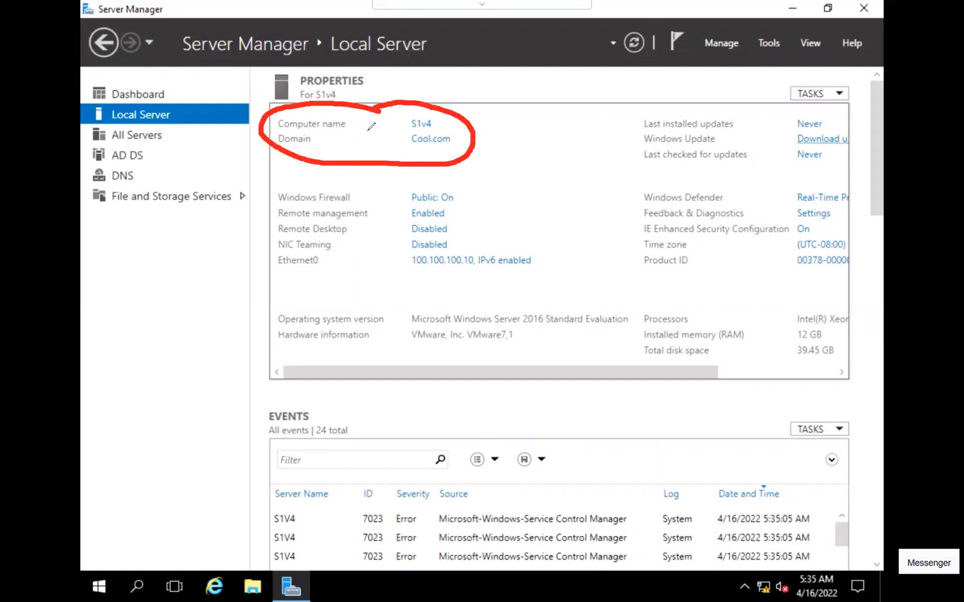
left_click(357, 147)
mouse_move(354, 147)
left_mouse_down()
mouse_move(397, 141)
mouse_move(386, 136)
mouse_move(398, 140)
mouse_move(392, 154)
left_mouse_up()
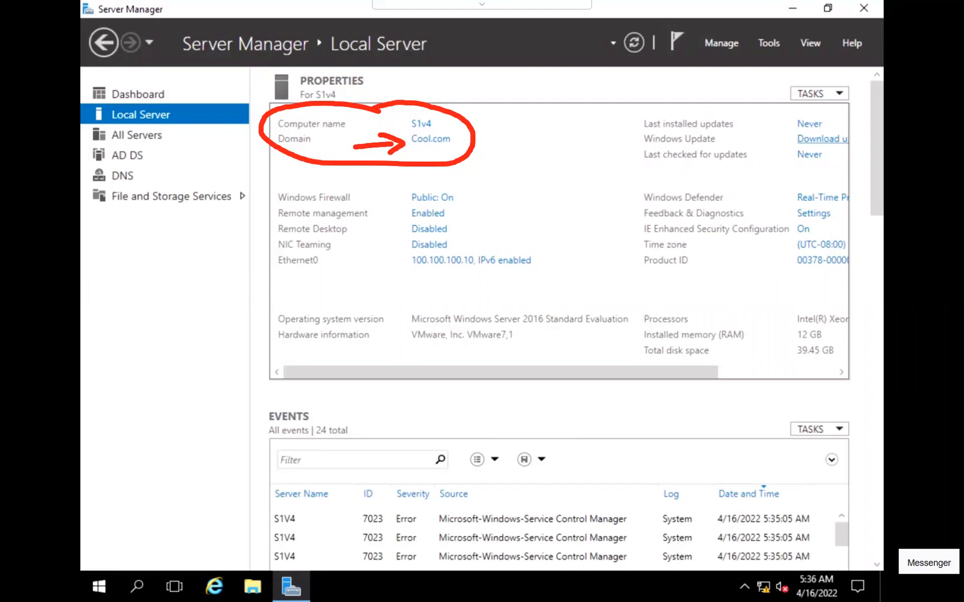
key("Escape")
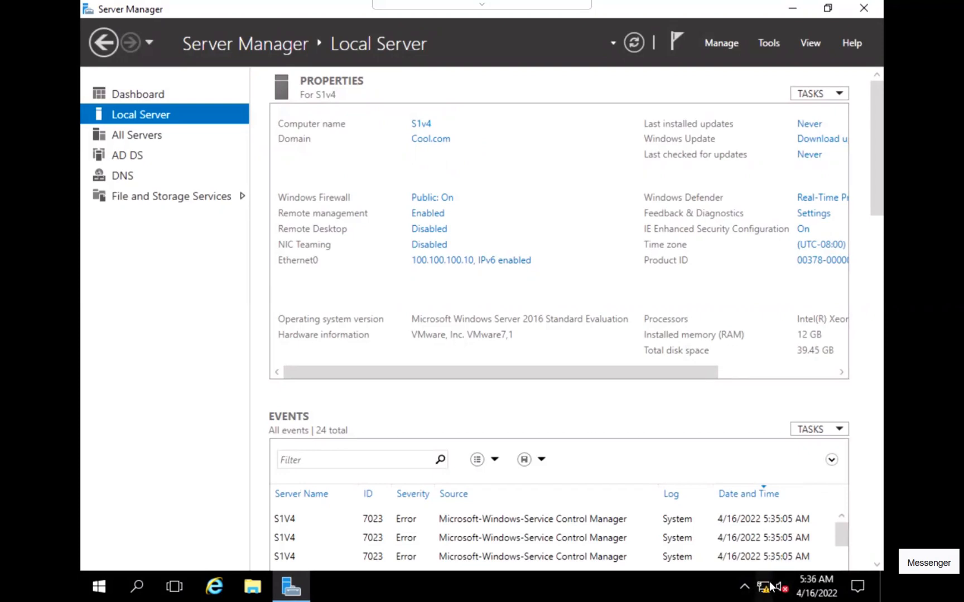
Open the Ethernet0 adapter's properties through the Network and Sharing Center's adapter settings.
mouse_move(765, 590)
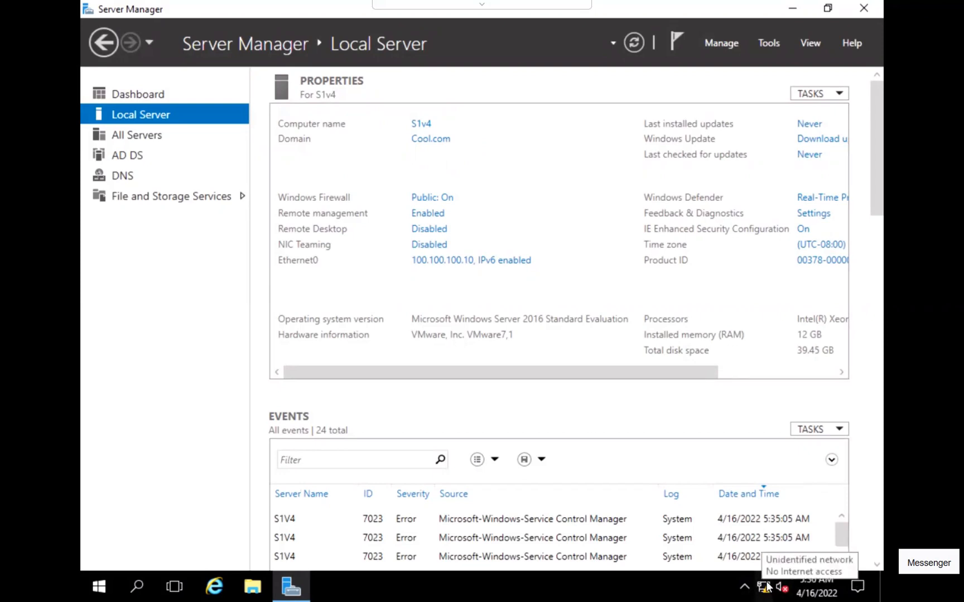
right_click(765, 589)
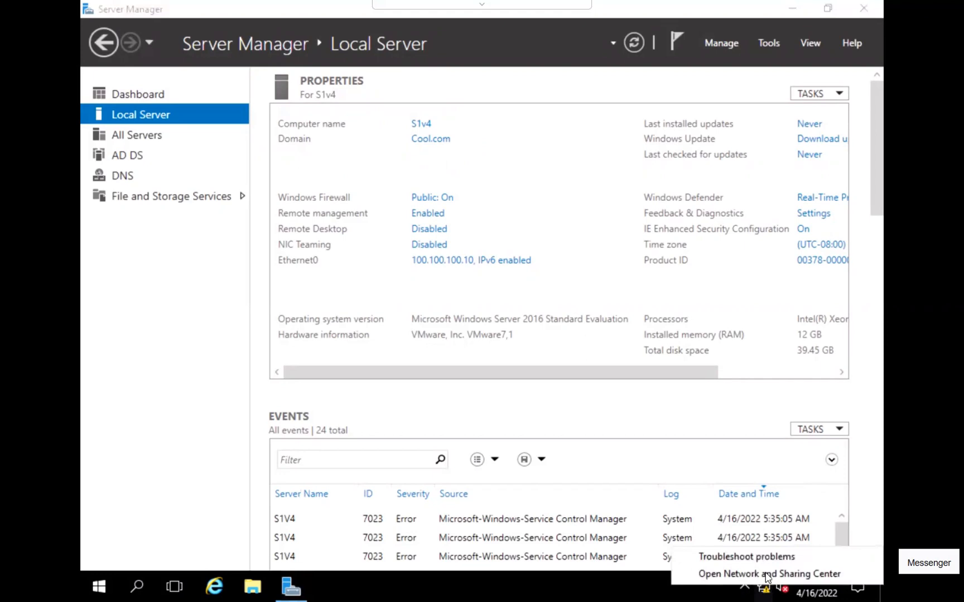
left_click(766, 575)
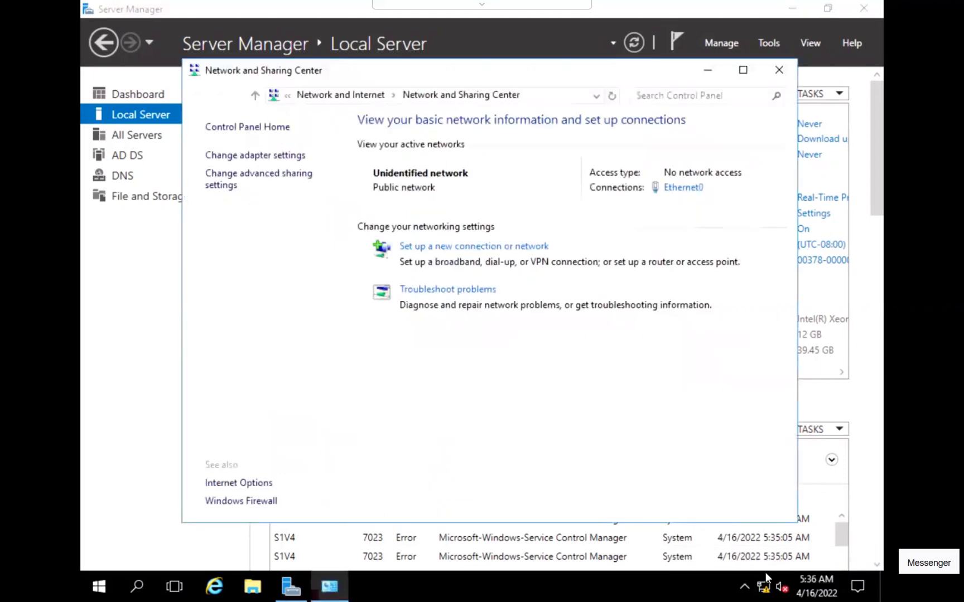
left_click(278, 160)
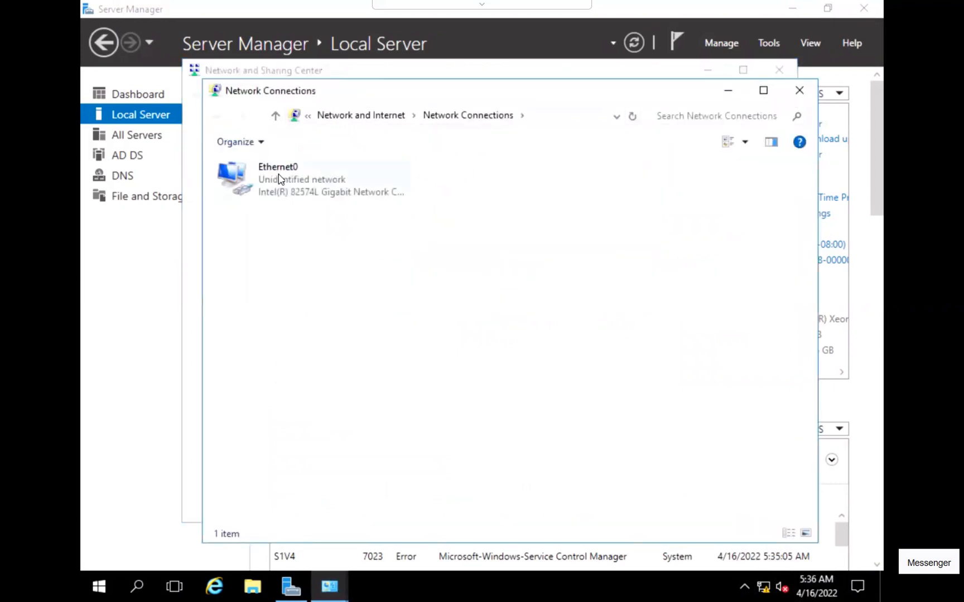
left_click(279, 175)
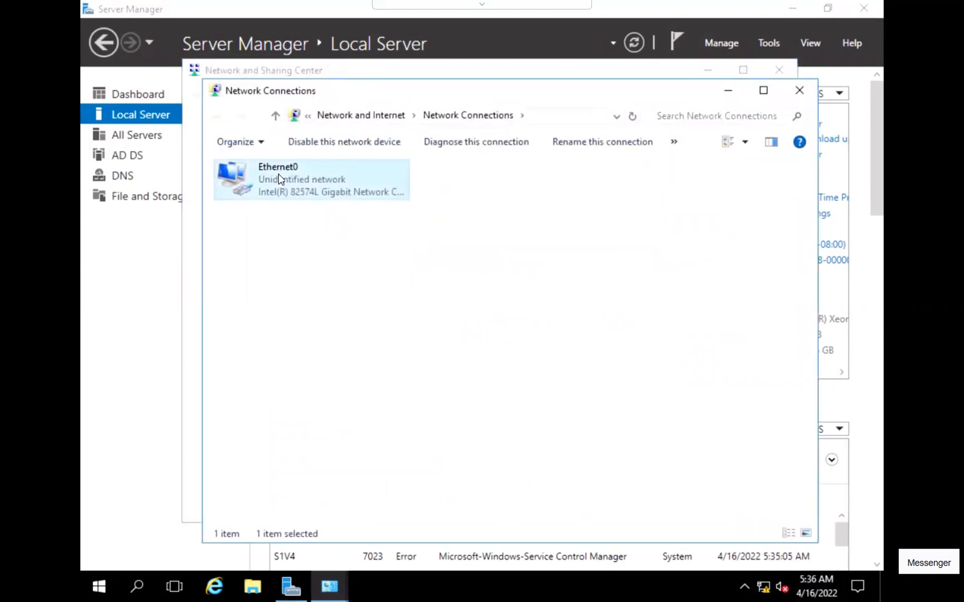
right_click(278, 174)
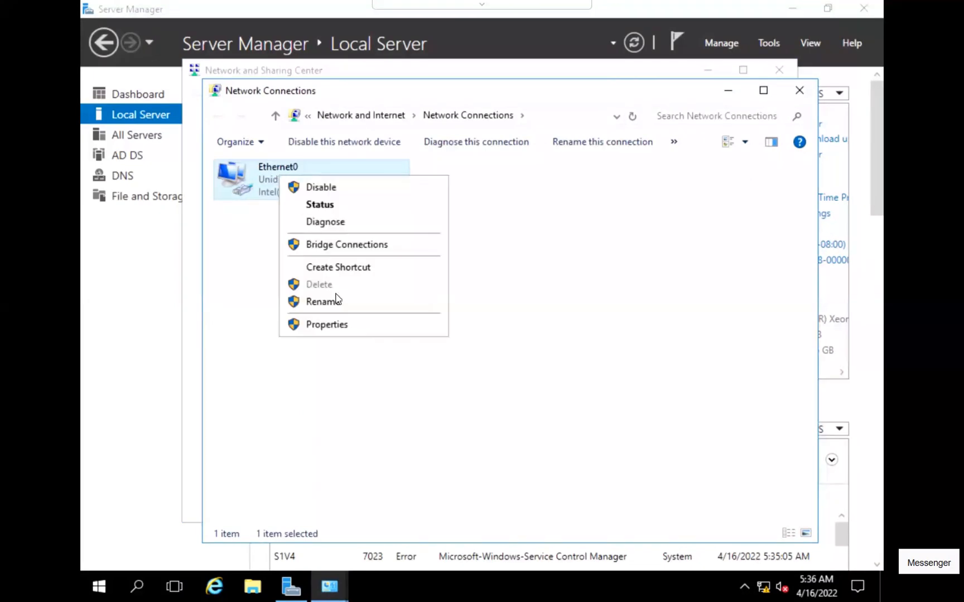
left_click(339, 326)
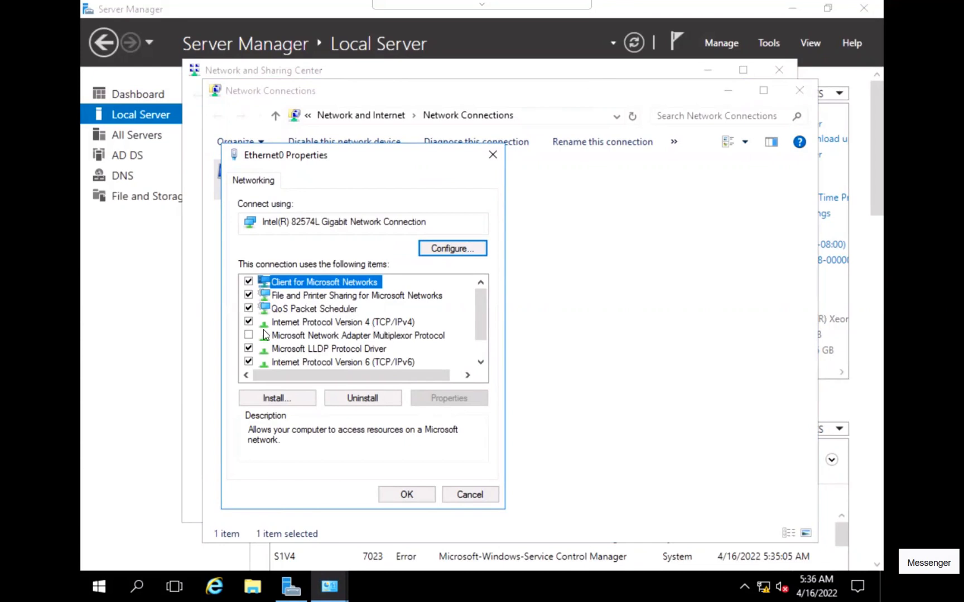
Check the IP address and preferred DNS server in the Internet Protocol Version 4 (TCP/IPv4) properties, and close all the network windows.
left_click(347, 323)
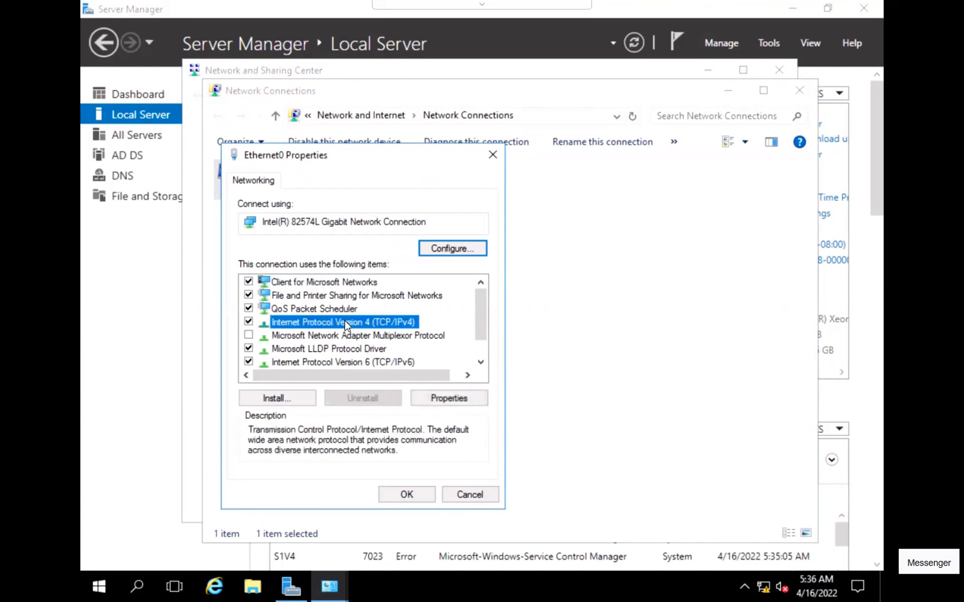
left_click(449, 398)
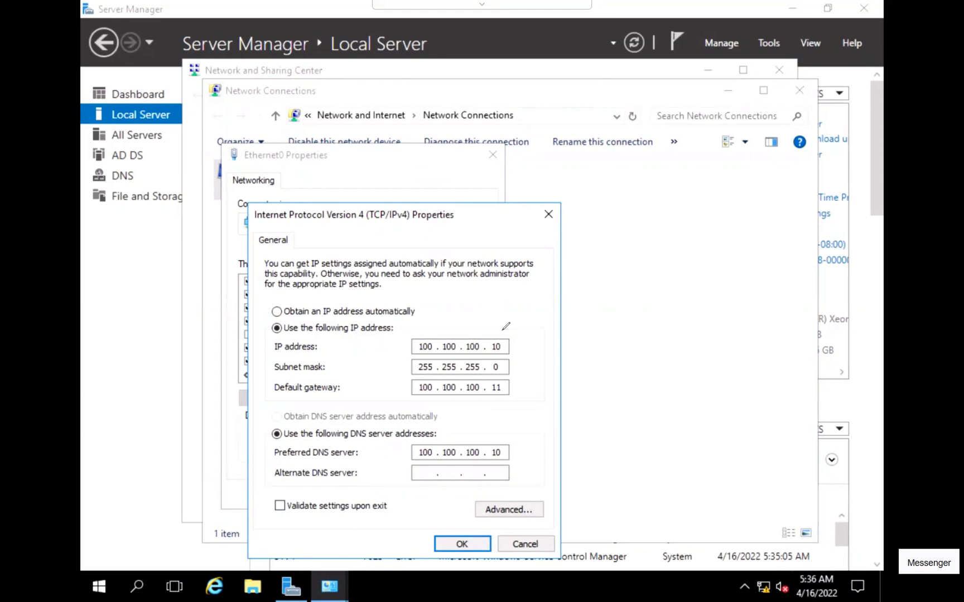
mouse_move(548, 350)
left_mouse_down()
mouse_move(510, 344)
mouse_move(521, 352)
left_mouse_up()
mouse_move(541, 455)
left_mouse_down()
mouse_move(516, 451)
mouse_move(526, 462)
left_mouse_up()
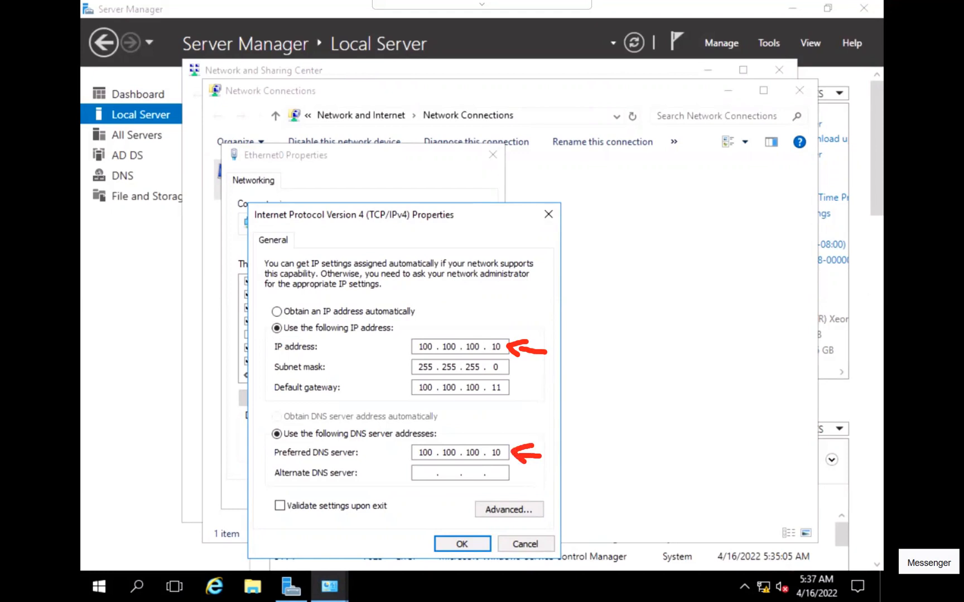
key("Escape")
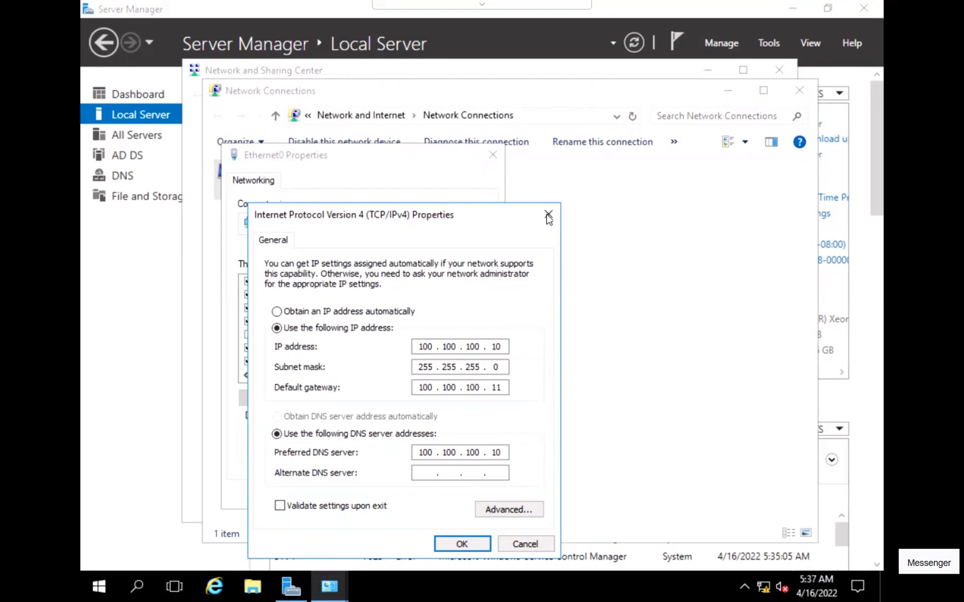
key("Escape")
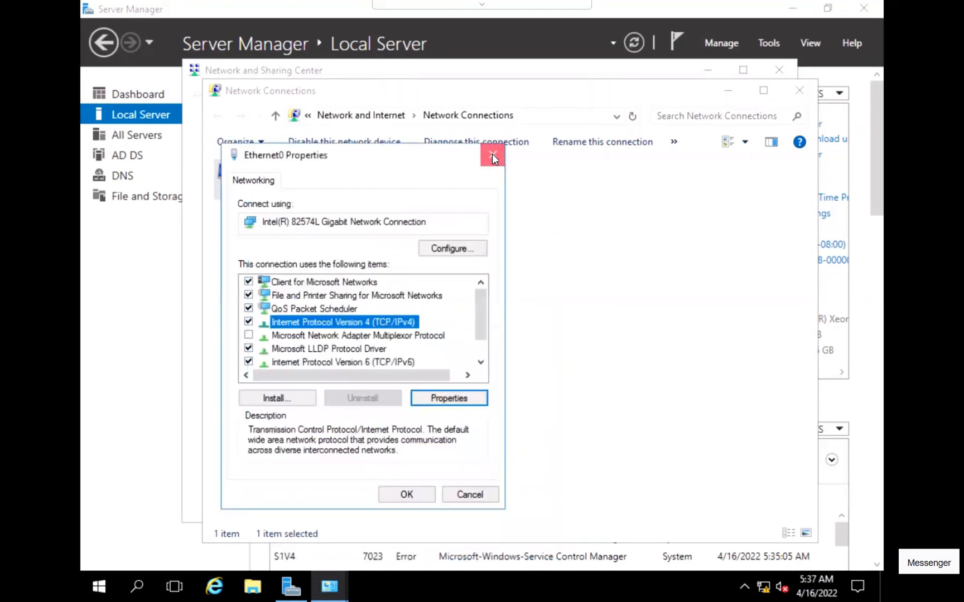
left_click(493, 155)
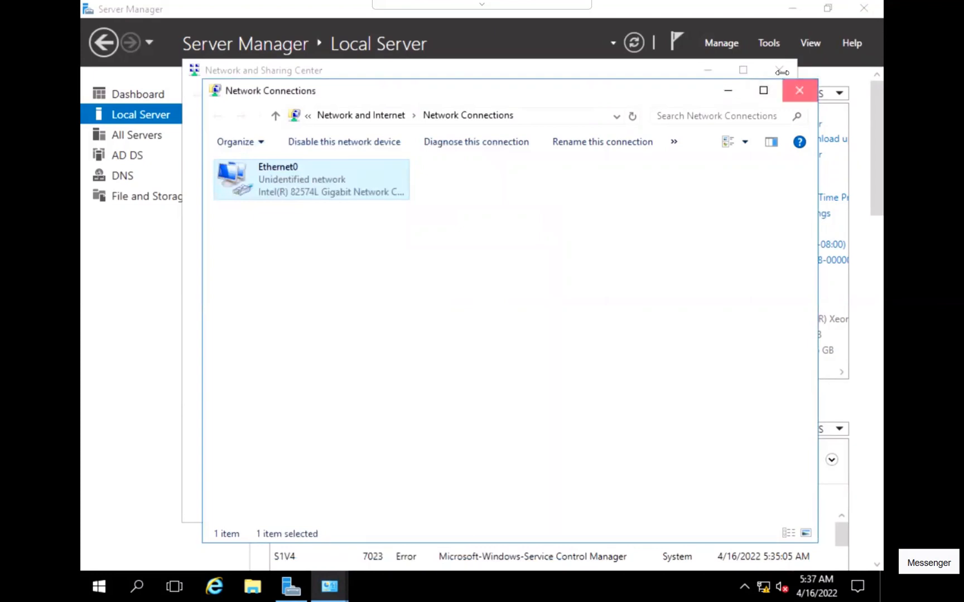
left_click(799, 90)
left_click(779, 71)
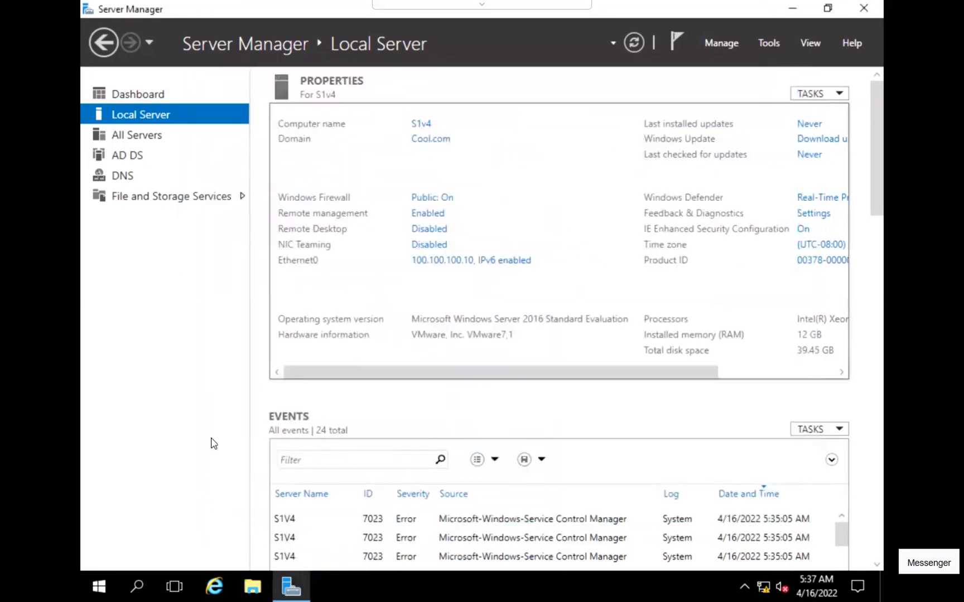
Search Windows for cmd and open the Command Prompt.
left_click(135, 588)
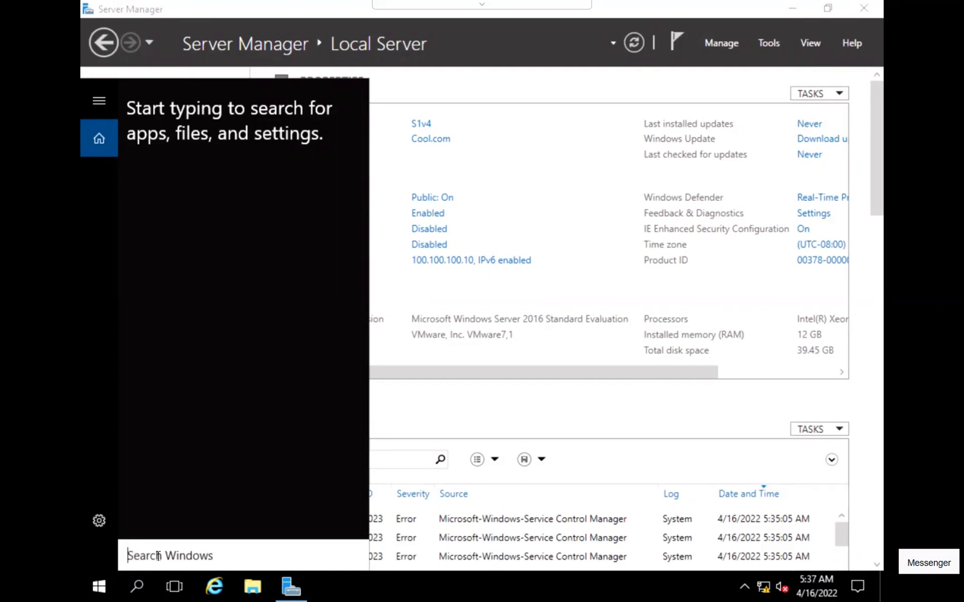
type("cm")
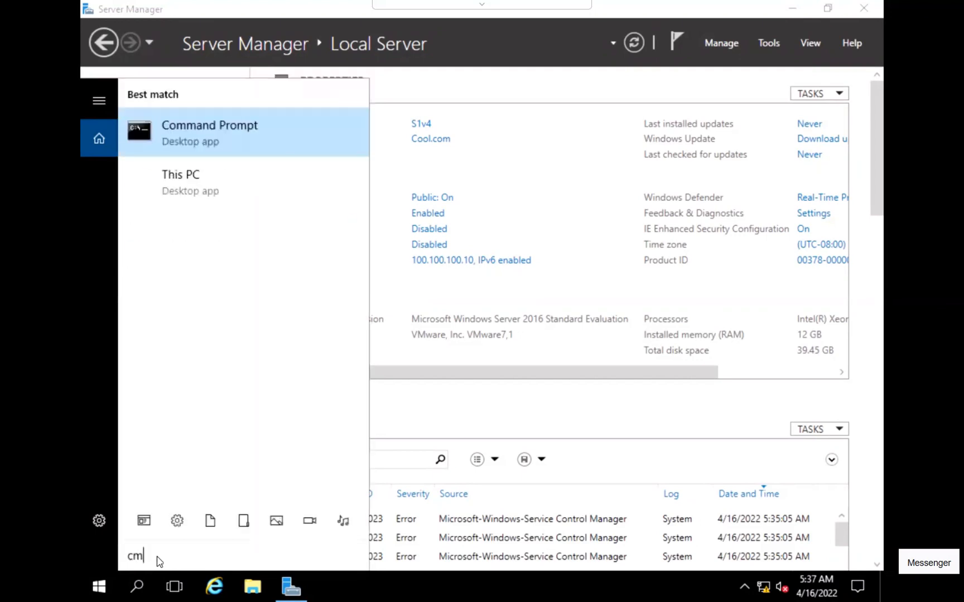
type("d")
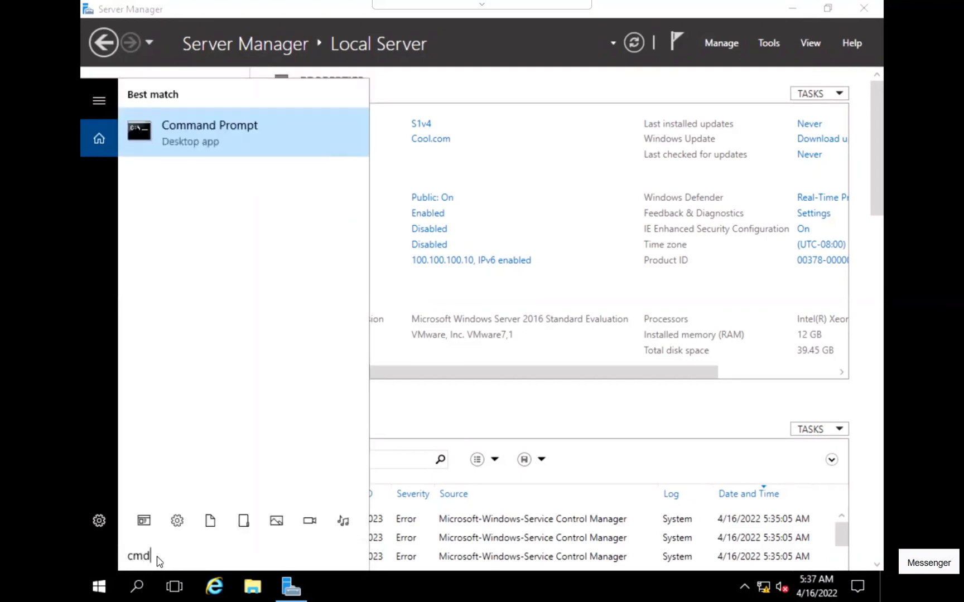
key("Return")
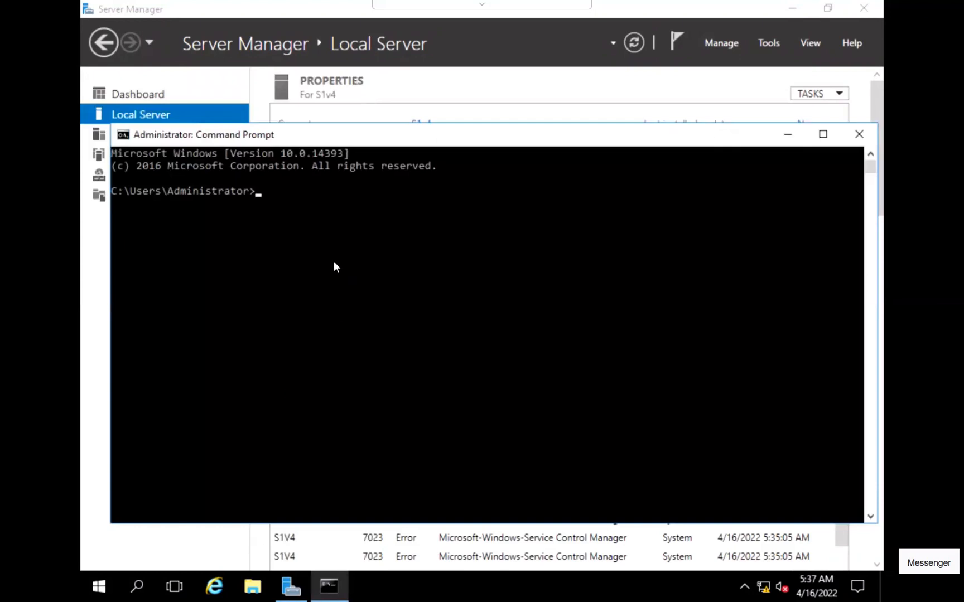
Set the Command Prompt window's font size to 24 in its properties.
right_click(285, 140)
key("Down")
key("Down")
key("Down")
key("Down")
key("Down")
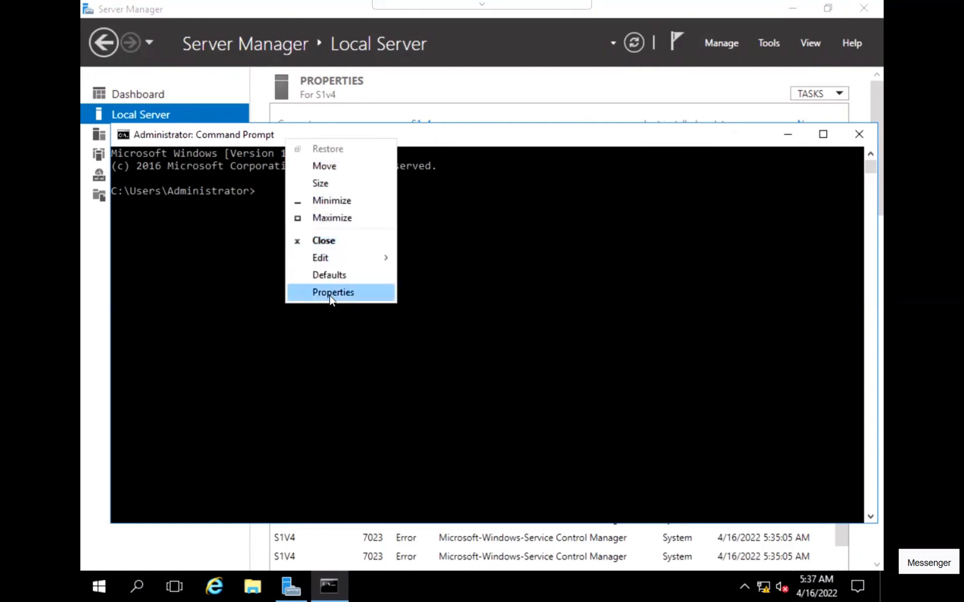
key("Return")
left_click(187, 175)
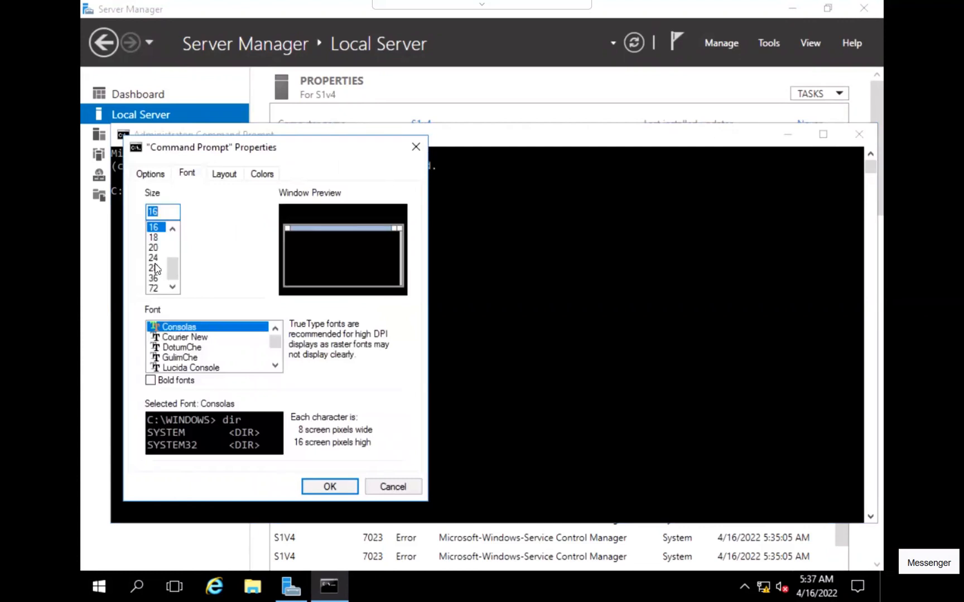
left_click(156, 268)
left_click(156, 258)
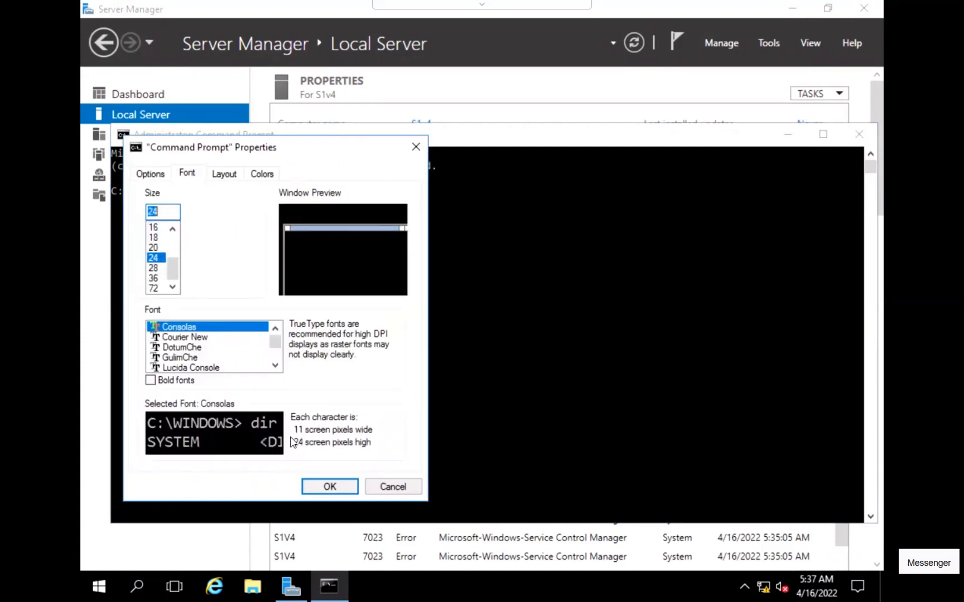
left_click(326, 487)
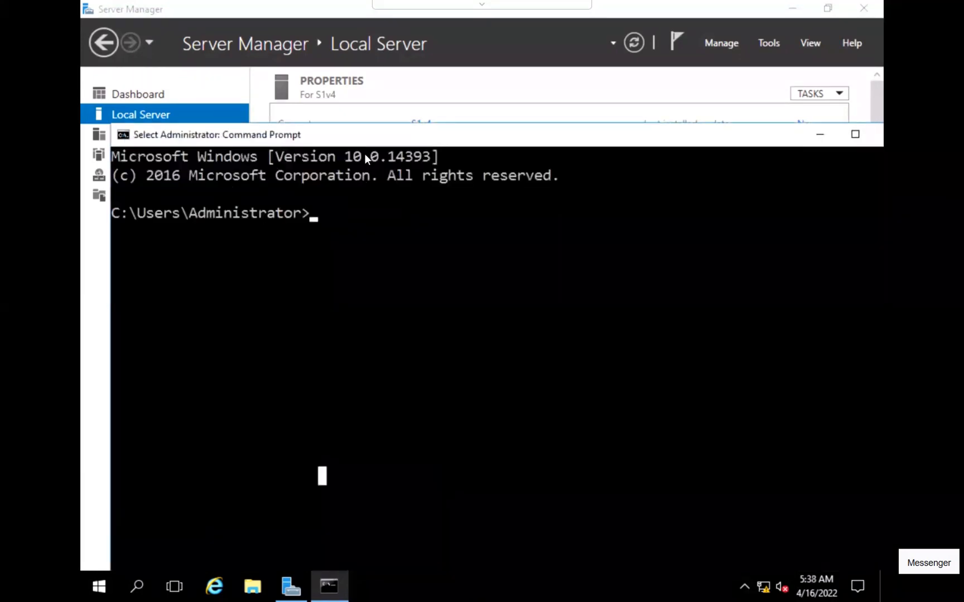
Move the Command Prompt window fully into view and run ipconfig to show the basic IP configuration.
left_click_drag(373, 134, 346, 43)
left_click(330, 125)
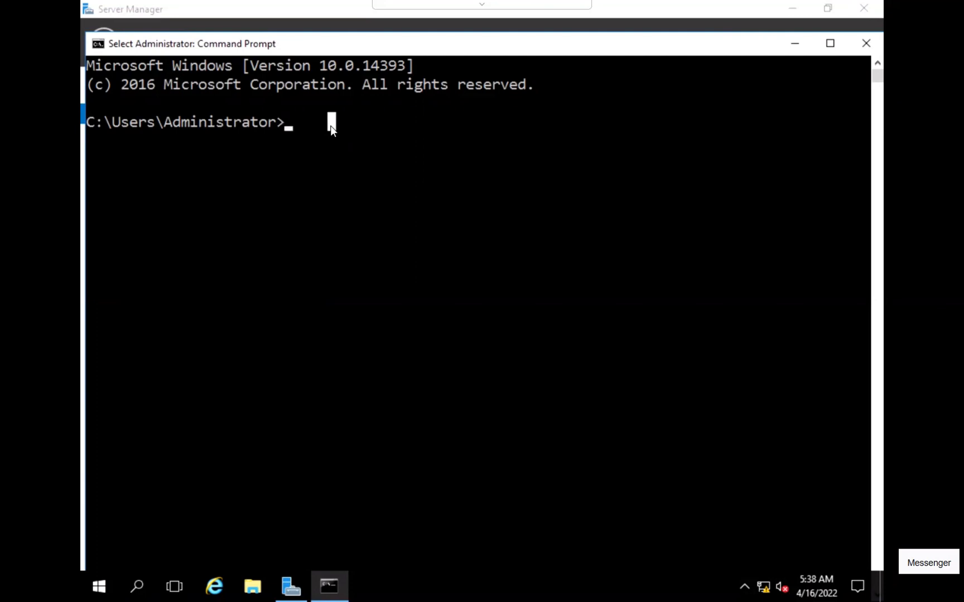
type("ipconfig")
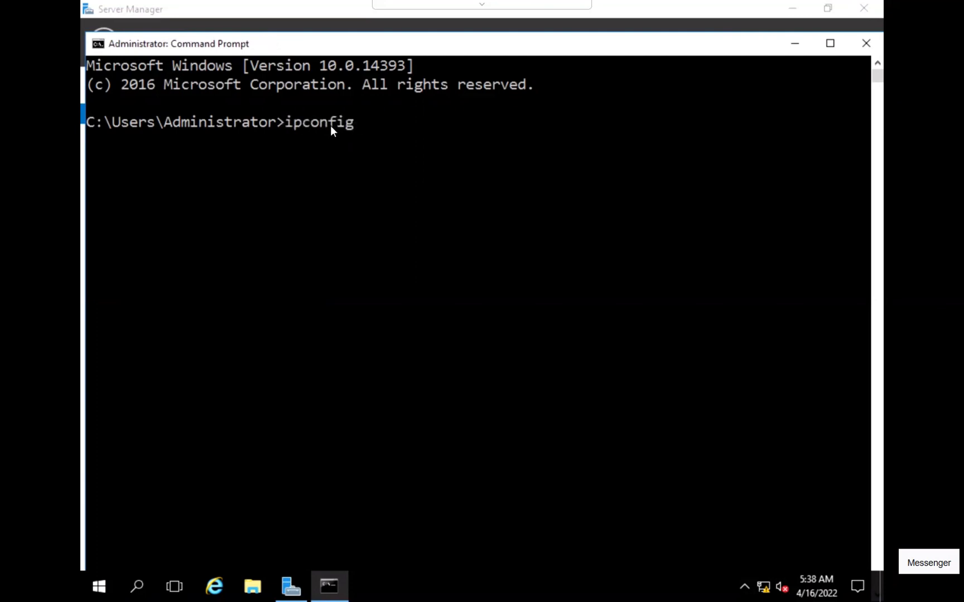
key("Return")
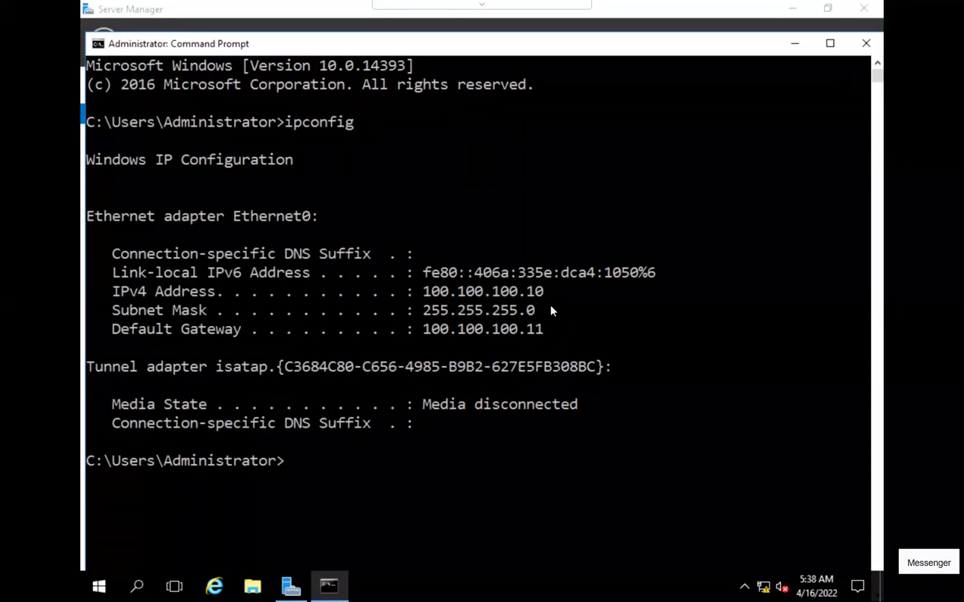
Clear the Command Prompt screen with cls and run ipconfig /all to list the full network configuration.
type("cls")
key("Return")
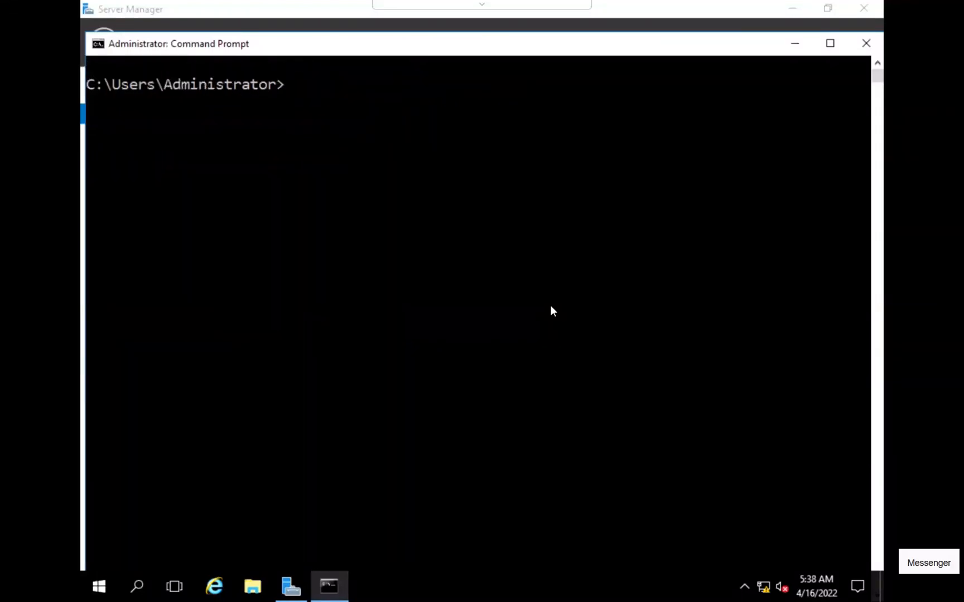
type("cls")
key("Up")
key("Up")
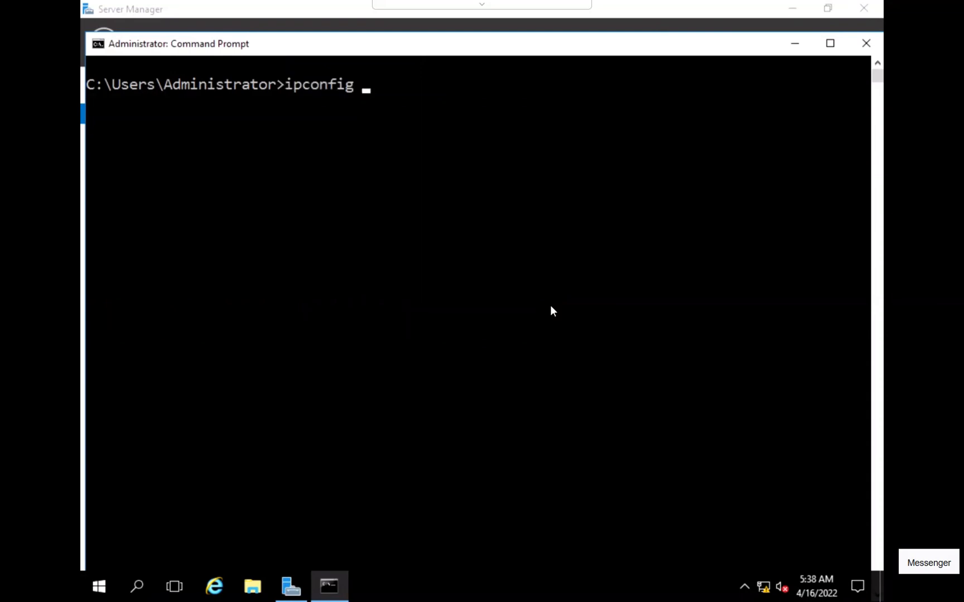
type("/")
type("all")
key("Return")
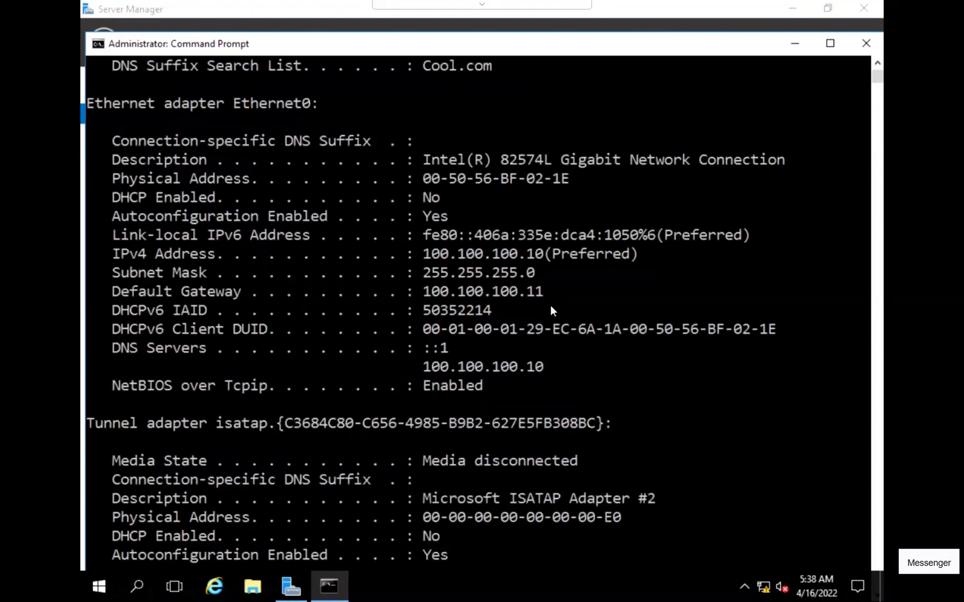
Review the host name, primary DNS suffix, IPv4 address, default gateway and DNS servers in the ipconfig output, and close the Command Prompt.
scroll(550, 305, "up", 3)
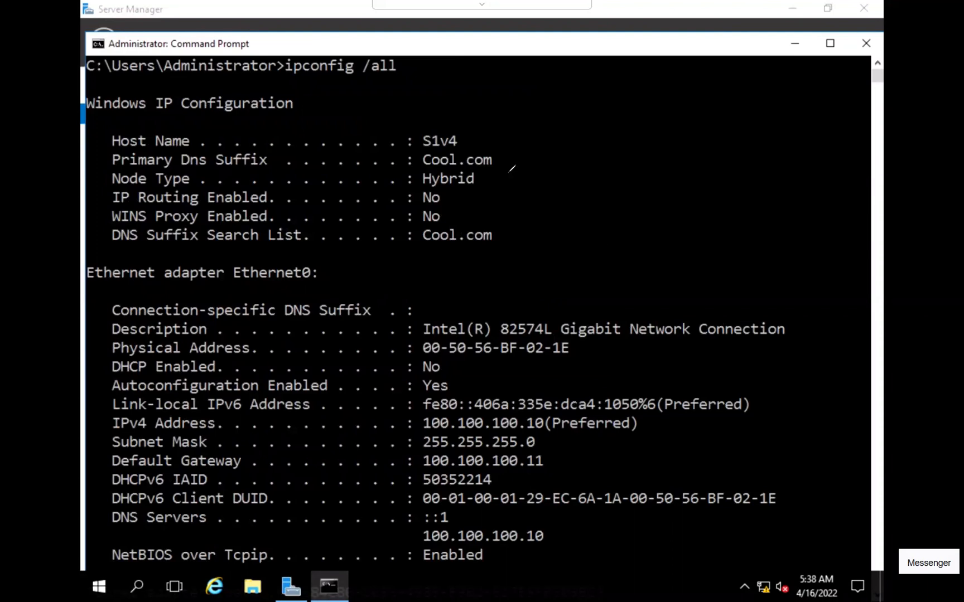
left_click_drag(492, 142, 462, 143)
left_click_drag(535, 167, 504, 161)
left_click_drag(683, 424, 655, 424)
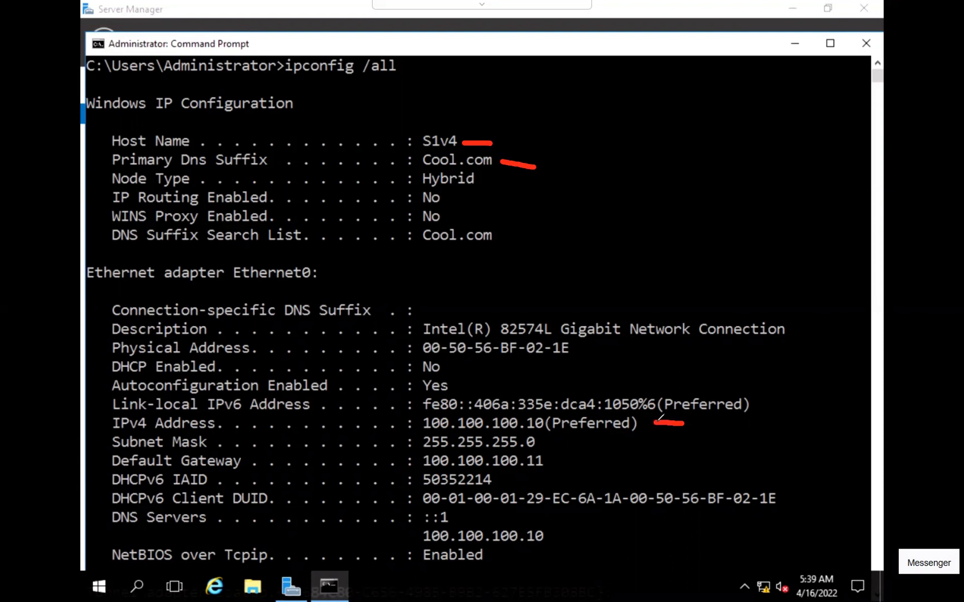
left_click_drag(594, 463, 563, 462)
left_click_drag(600, 536, 559, 536)
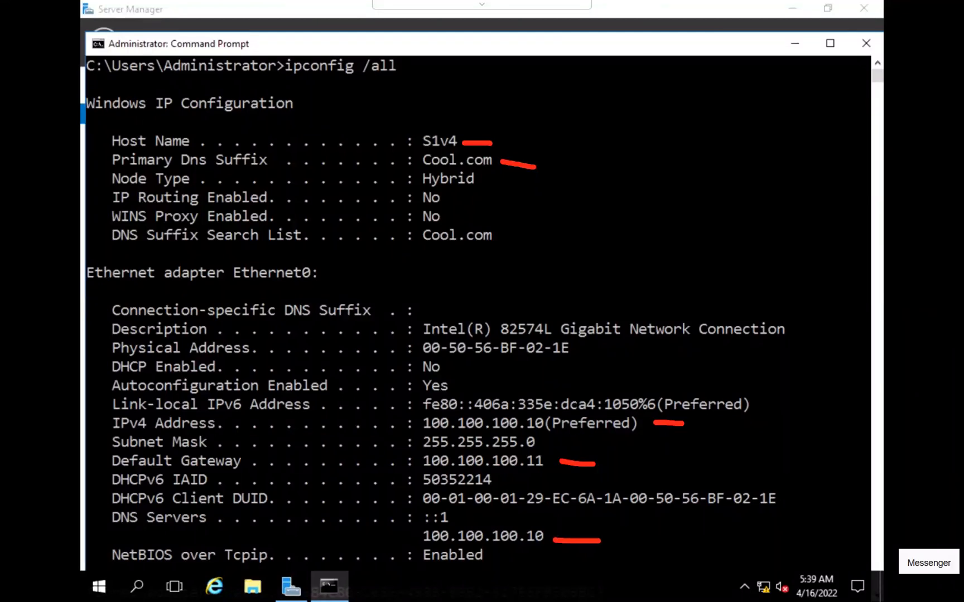
key("Escape")
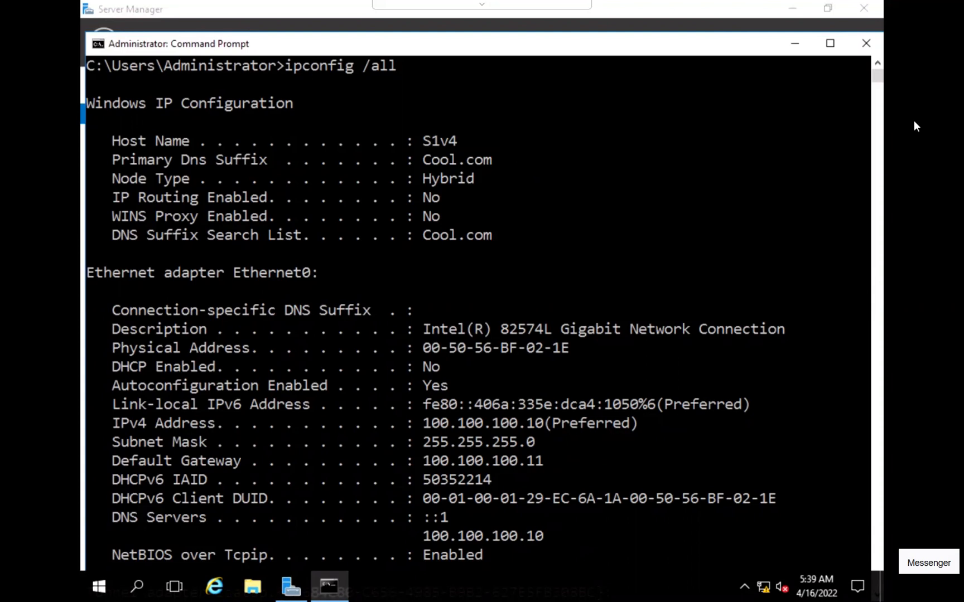
left_click(866, 44)
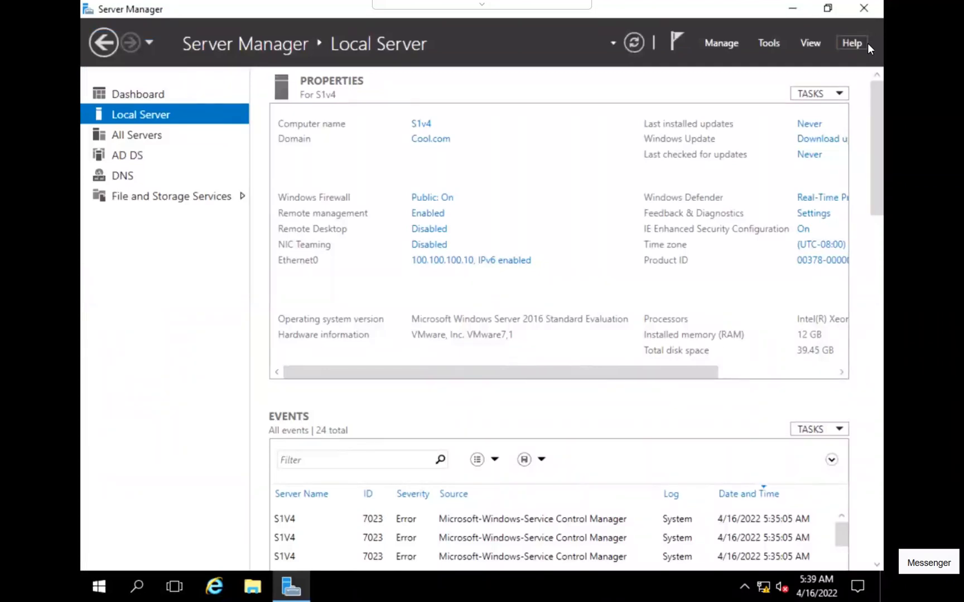
Start Add Roles and Features from the Dashboard, choosing role-based or feature-based installation and S1v4.Cool.com as the destination server.
left_click(160, 98)
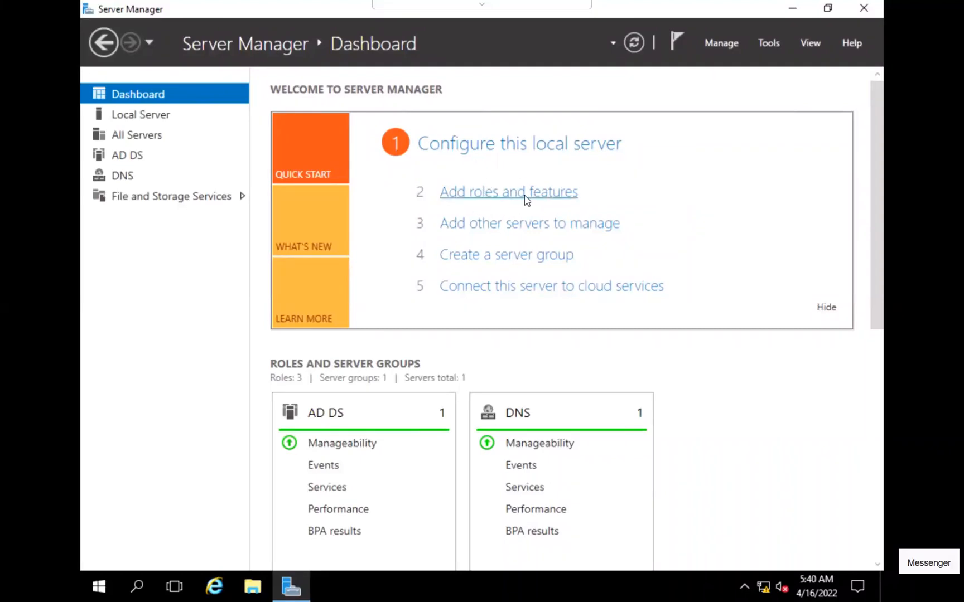
left_click(504, 195)
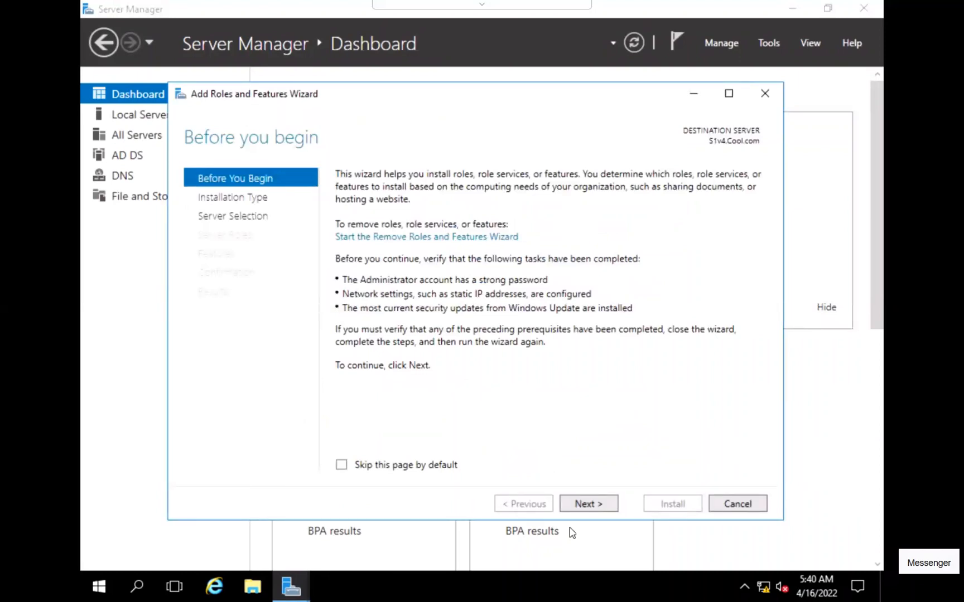
left_click(588, 505)
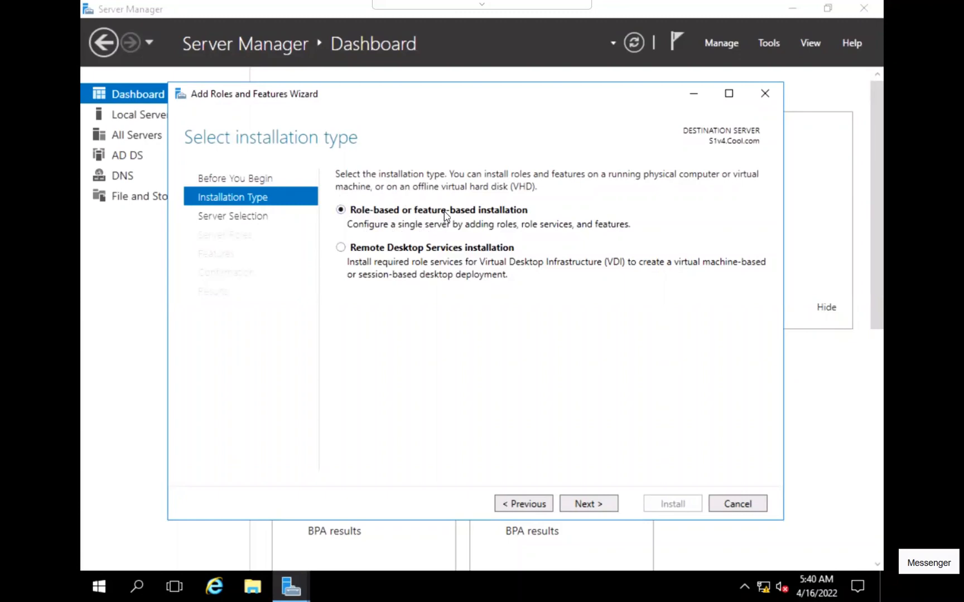
left_click(601, 505)
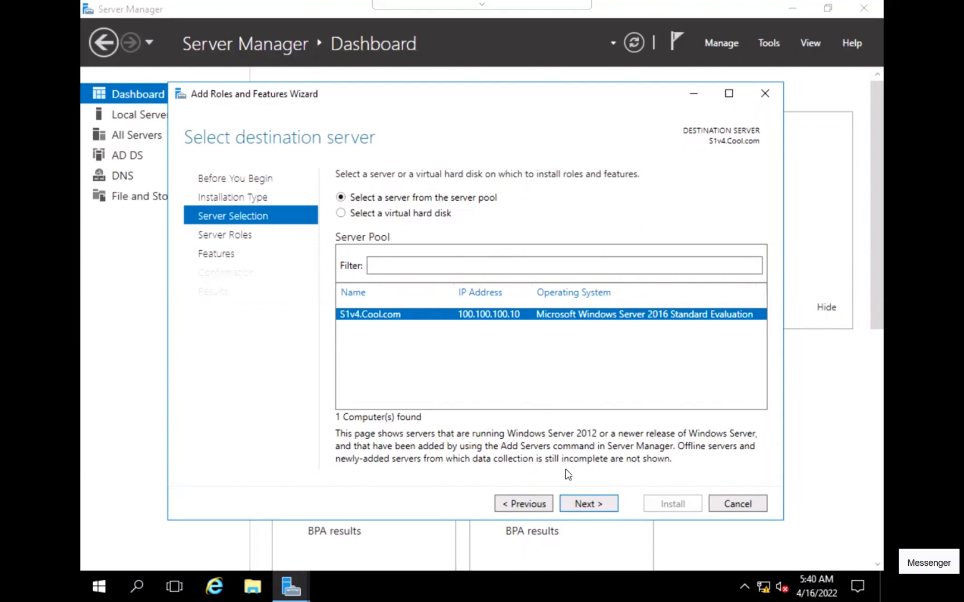
left_click(594, 505)
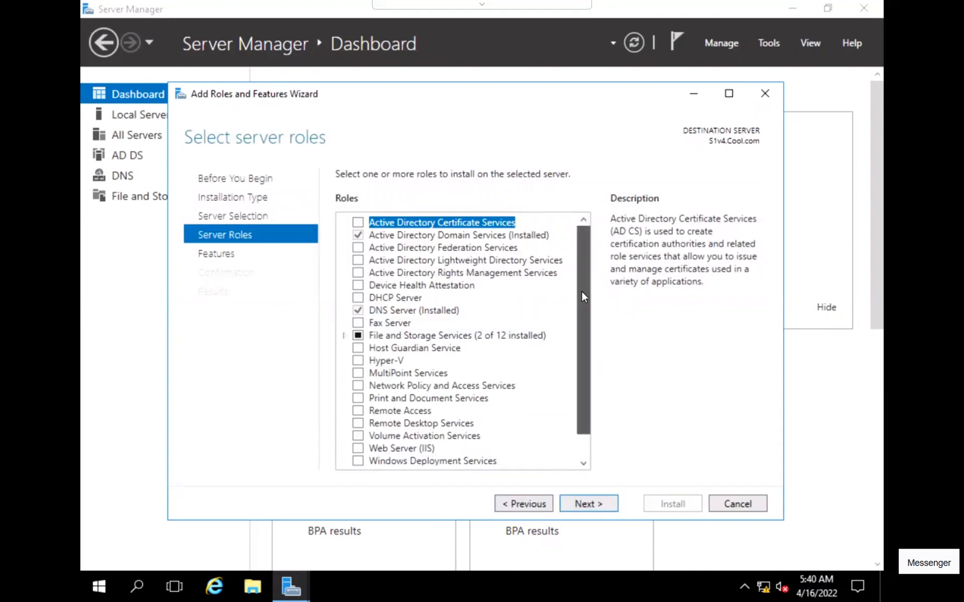
Select the Web Server (IIS) role, add its required IIS Management Console feature, and continue to the feature selection.
scroll(581, 308, "down", 1)
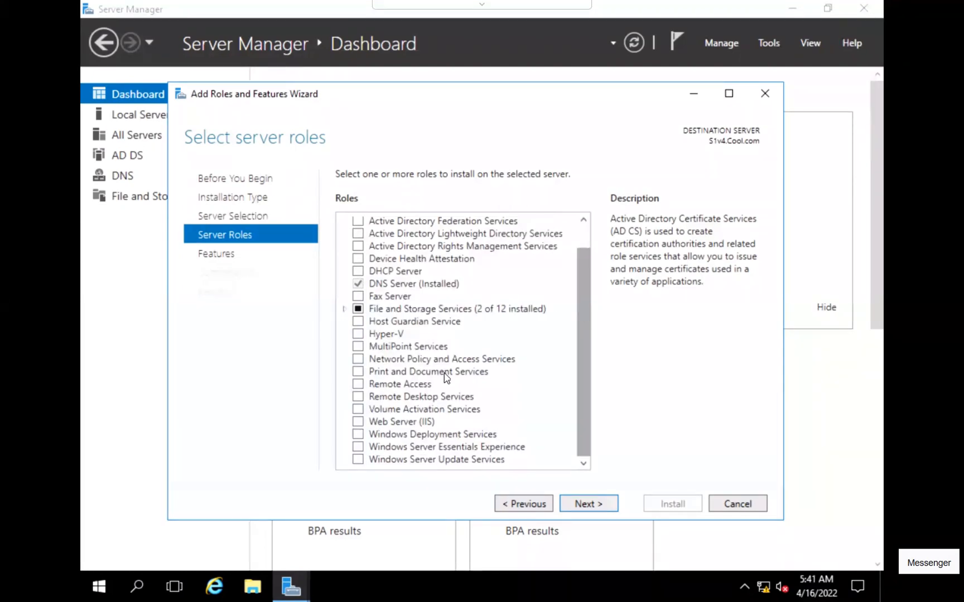
left_click(358, 423)
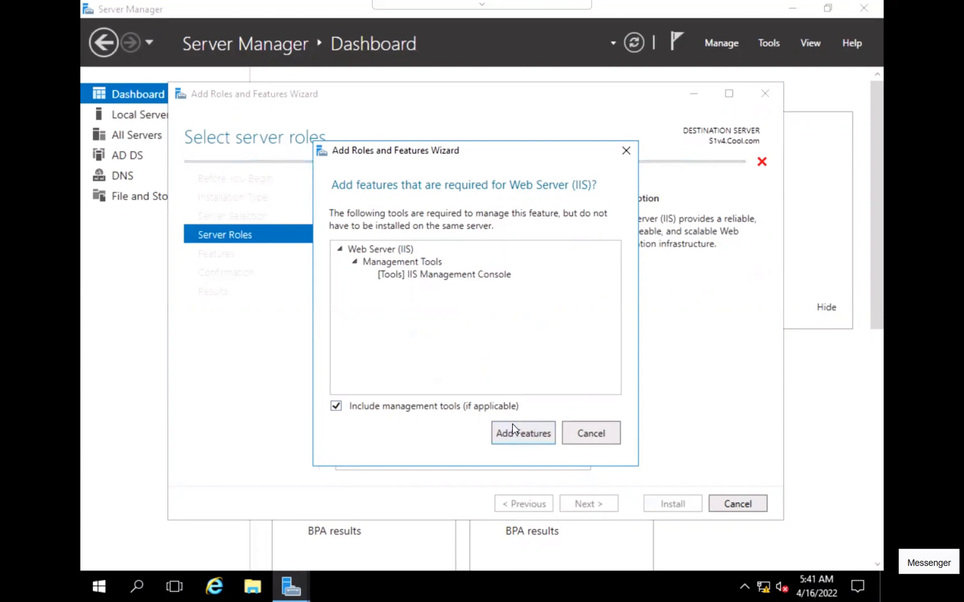
left_click(524, 434)
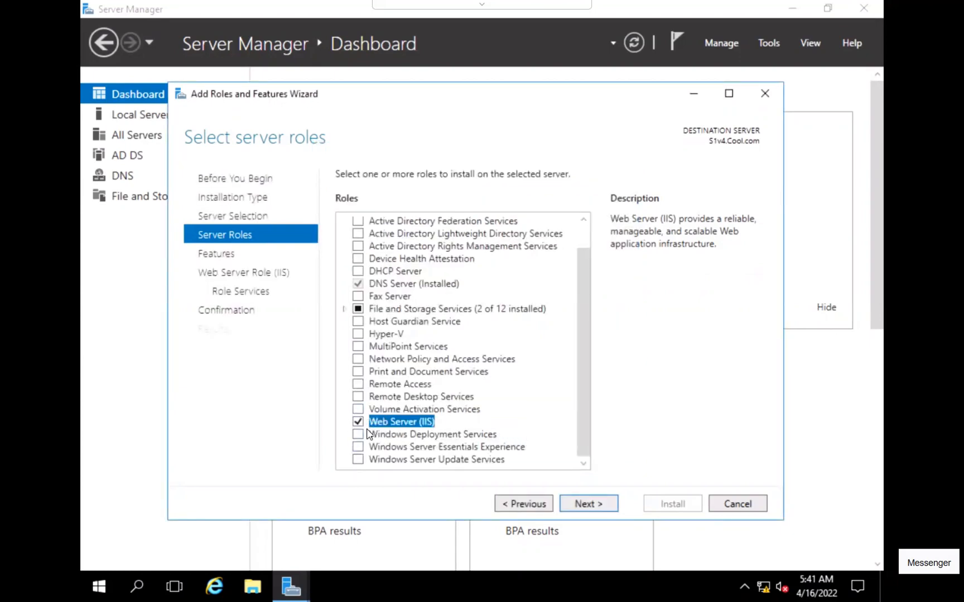
left_click(589, 504)
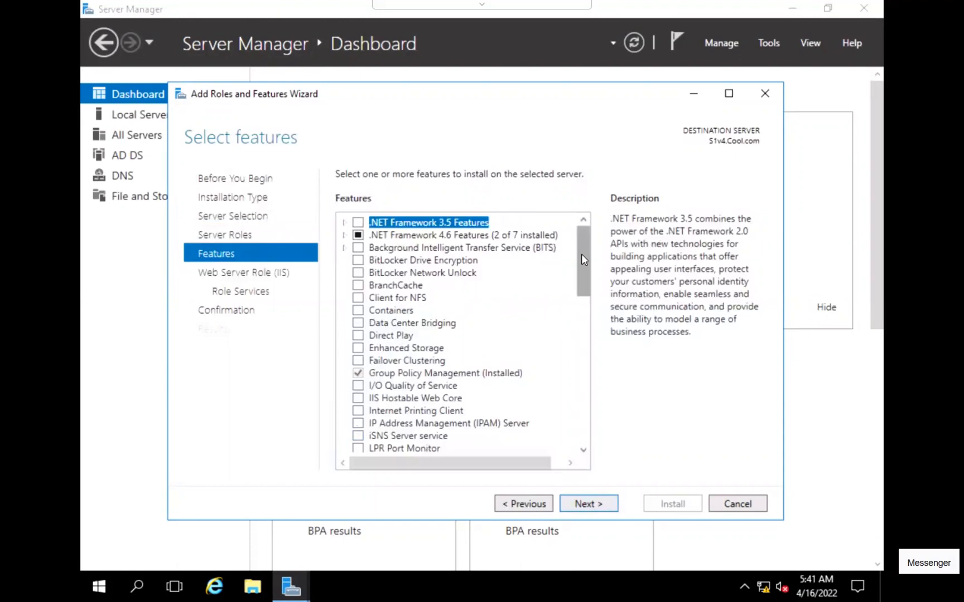
Look through the available features, keep the default selection, and proceed to the Web Server (IIS) role services.
scroll(581, 278, "down", 3)
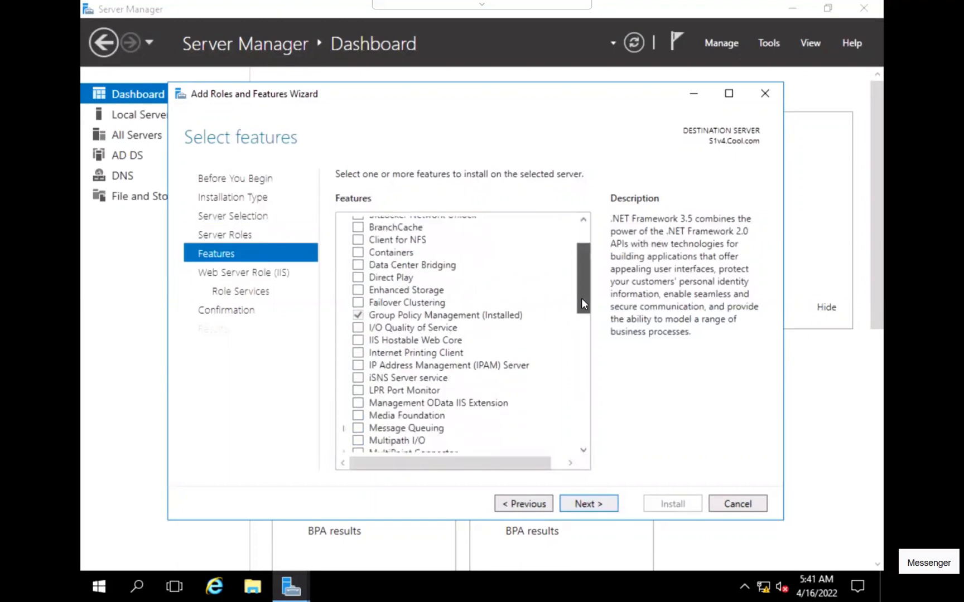
scroll(583, 380, "down", 8)
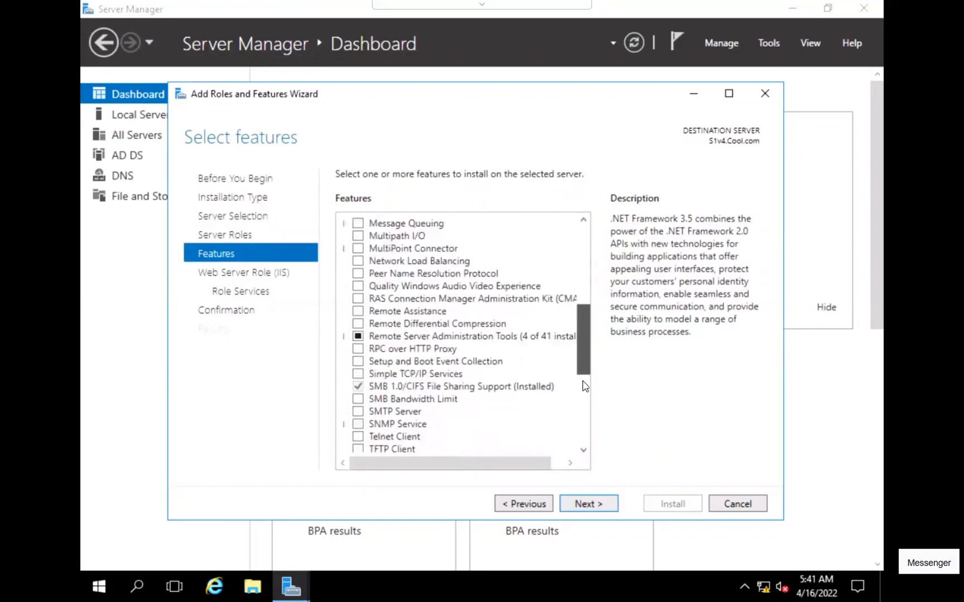
scroll(586, 429, "down", 3)
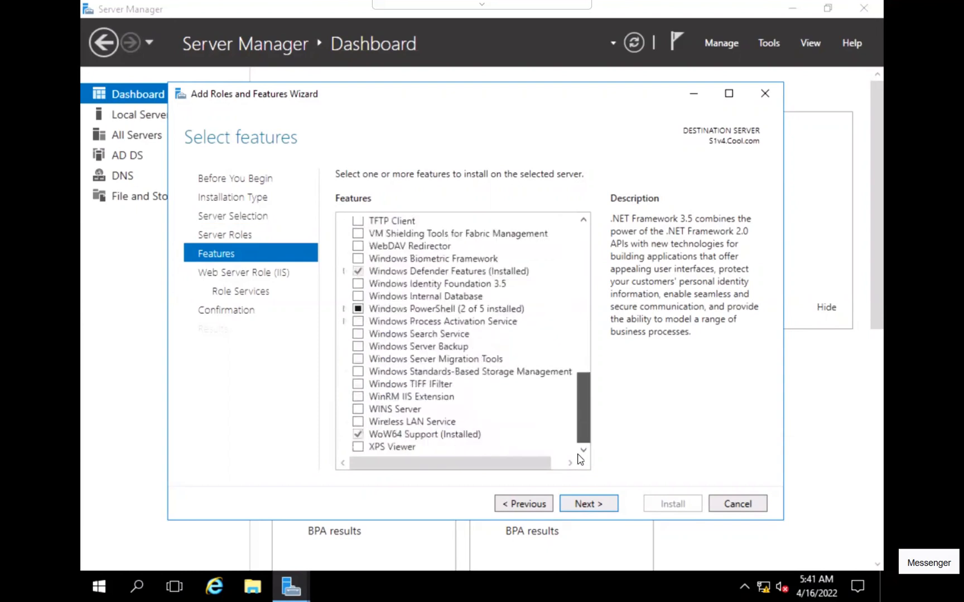
left_click(589, 503)
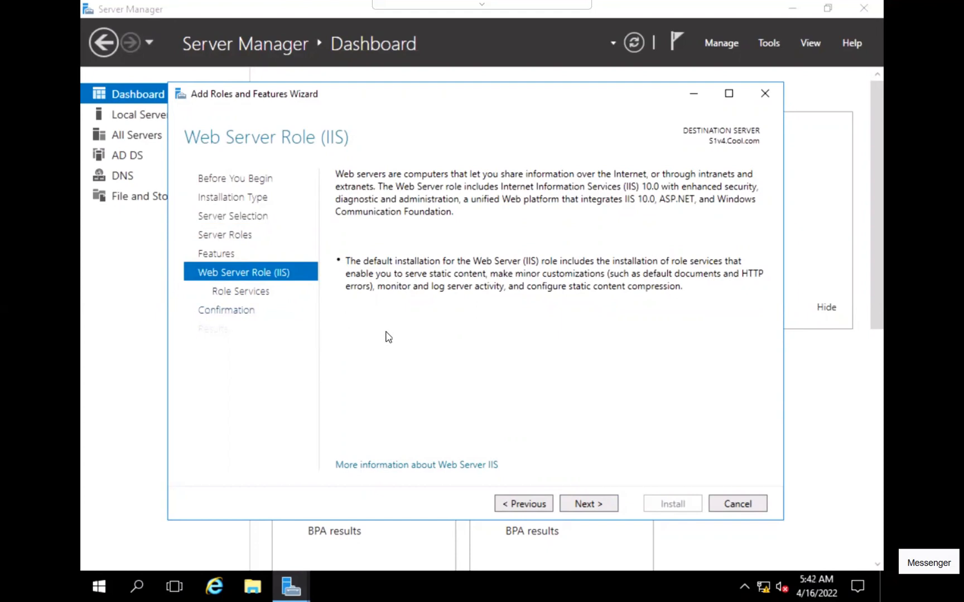
left_click(594, 505)
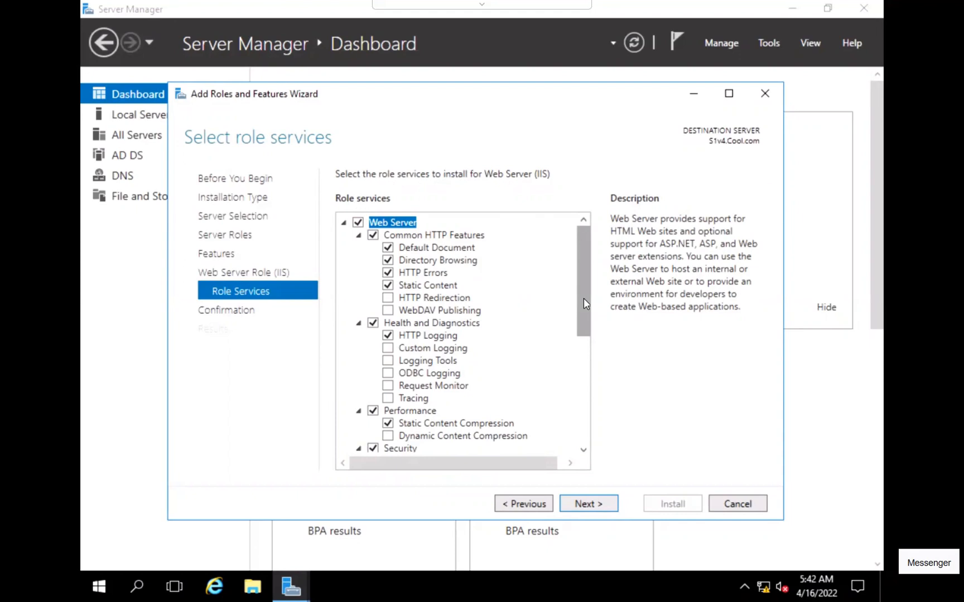
Under the Security role services, deselect Request Filtering, select Basic Authentication, and continue to the confirmation page.
left_click_drag(583, 298, 575, 383)
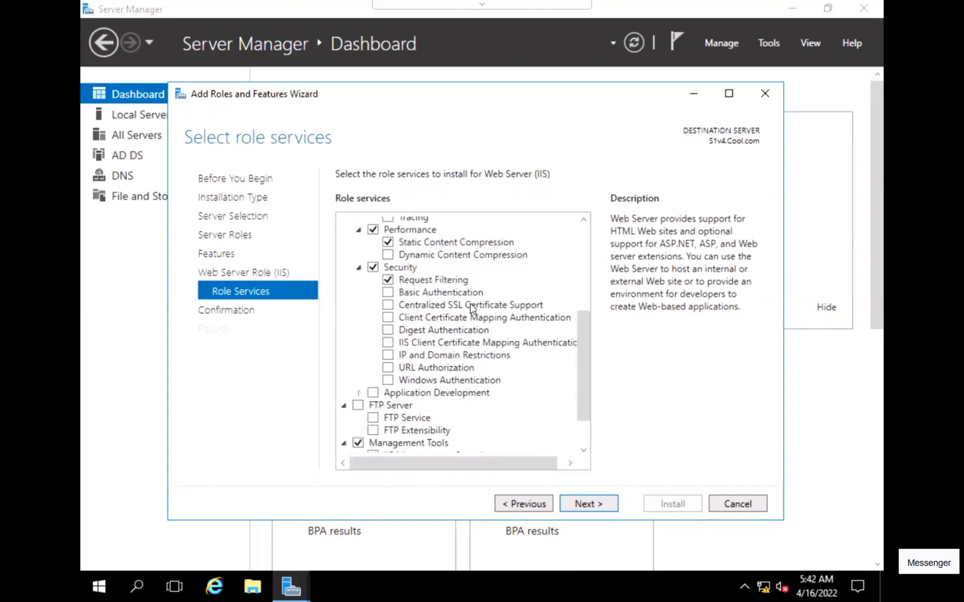
left_click(388, 280)
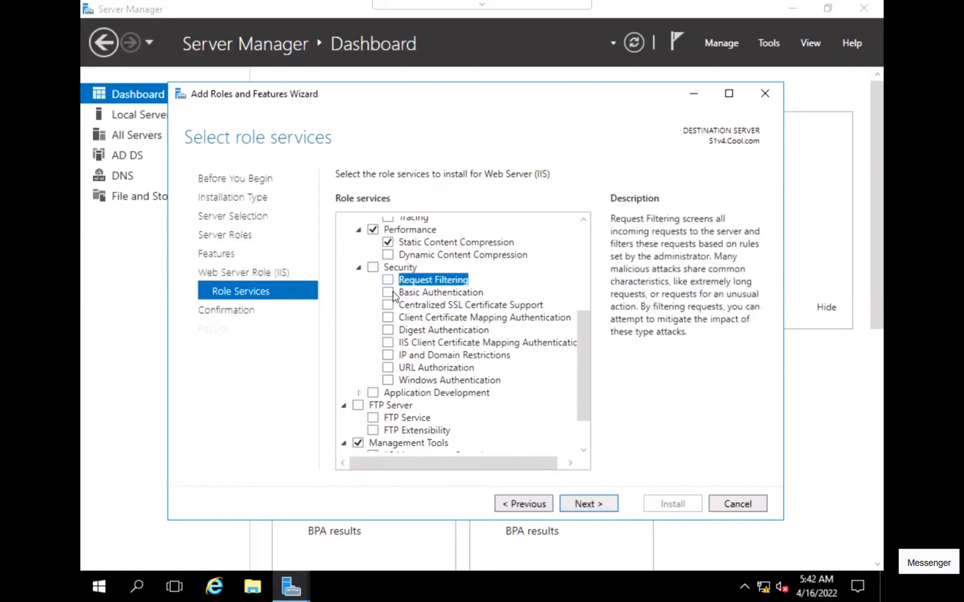
left_click(388, 293)
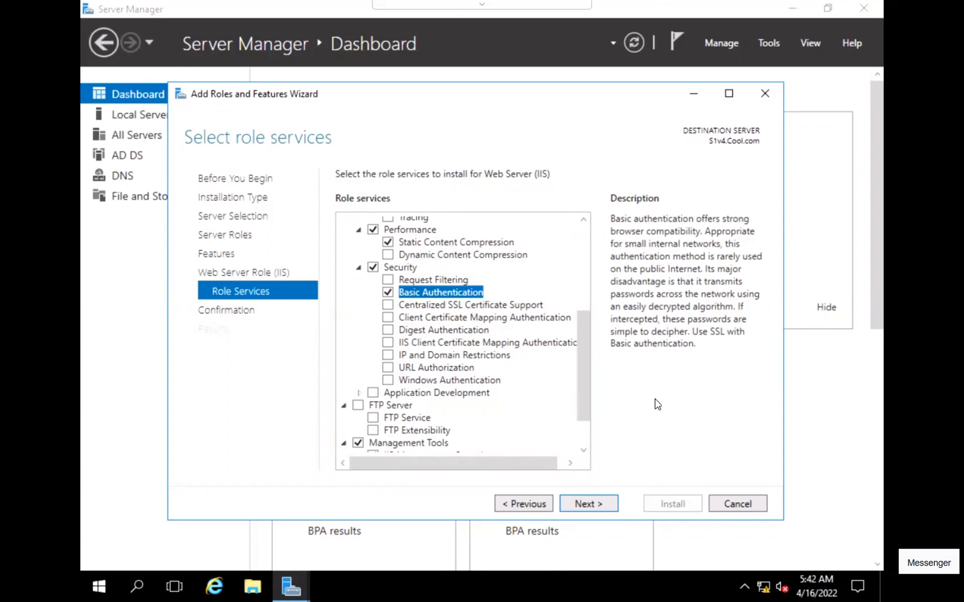
left_click(602, 509)
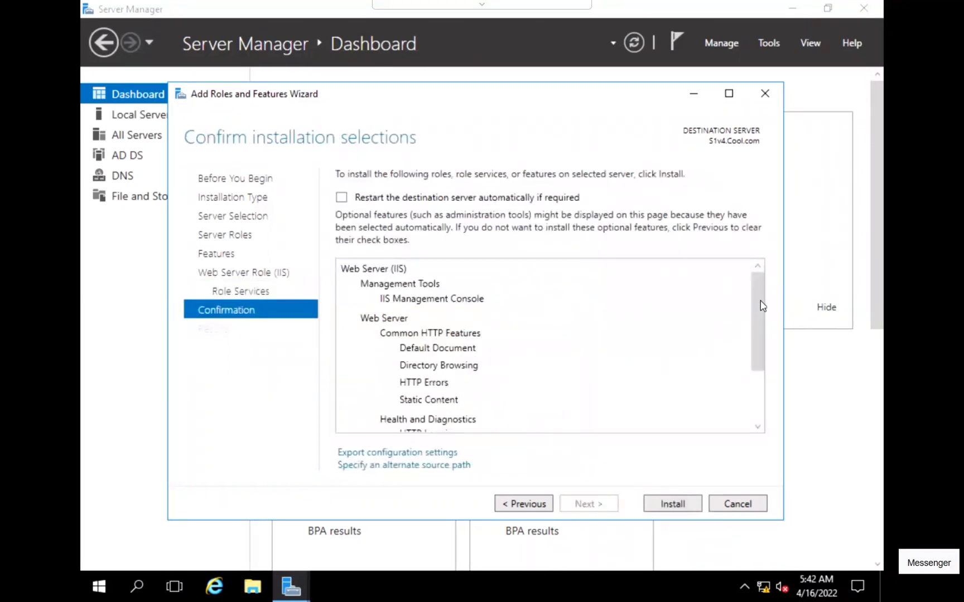
Review the installation selections, install the Web Server (IIS) role, and close the wizard once the installation finishes.
left_click_drag(757, 320, 640, 479)
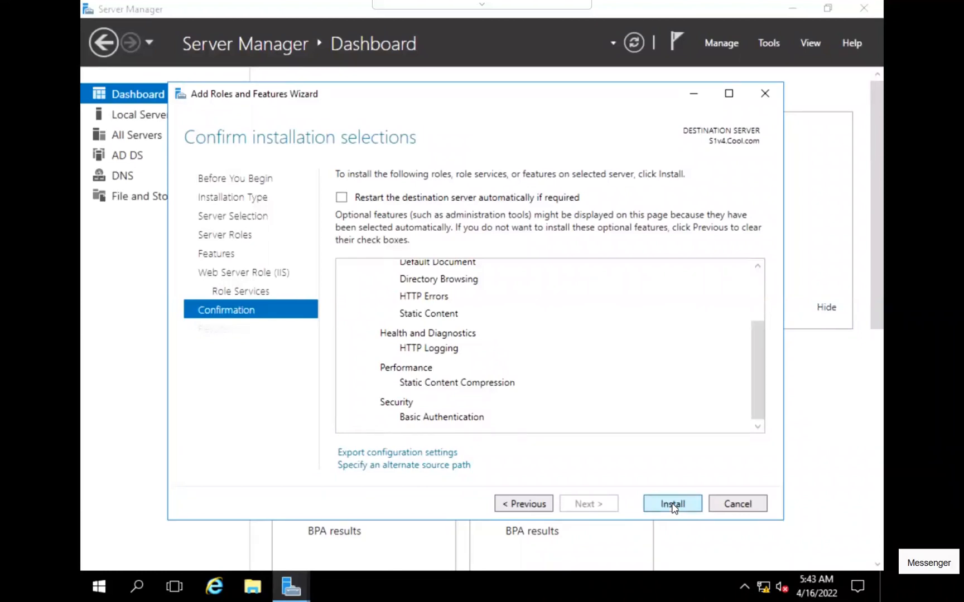
left_click(672, 505)
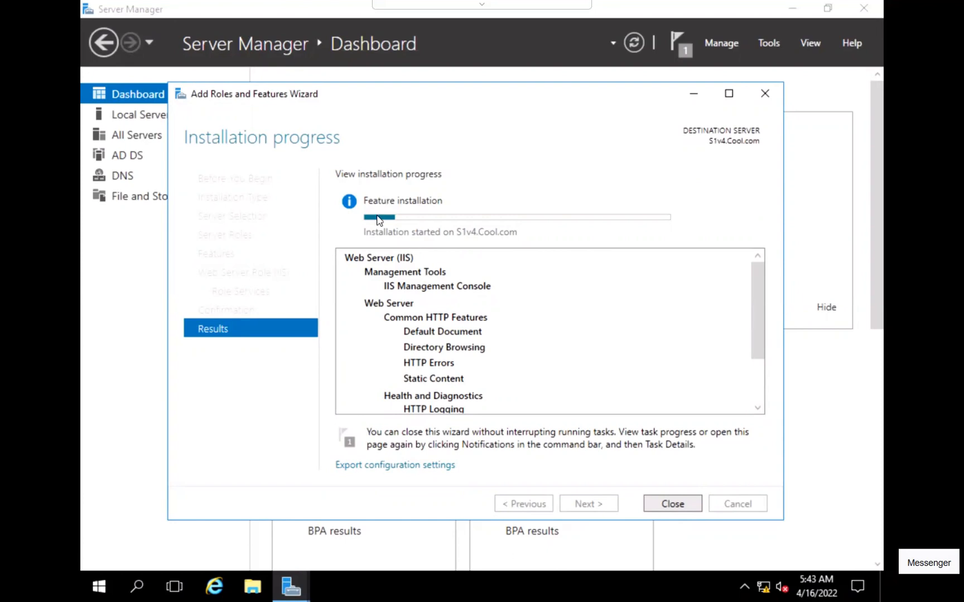
mouse_move(379, 221)
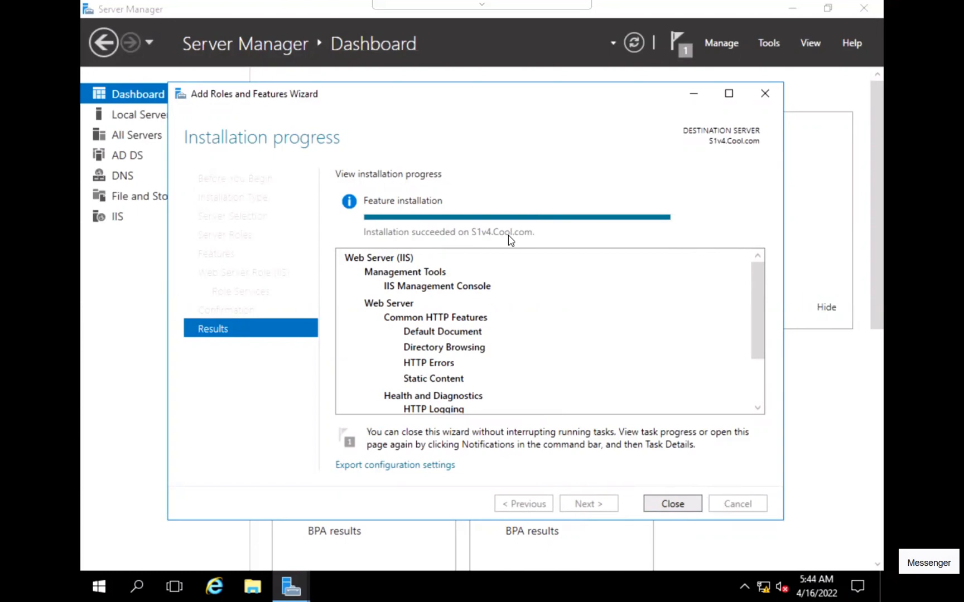
left_click(673, 503)
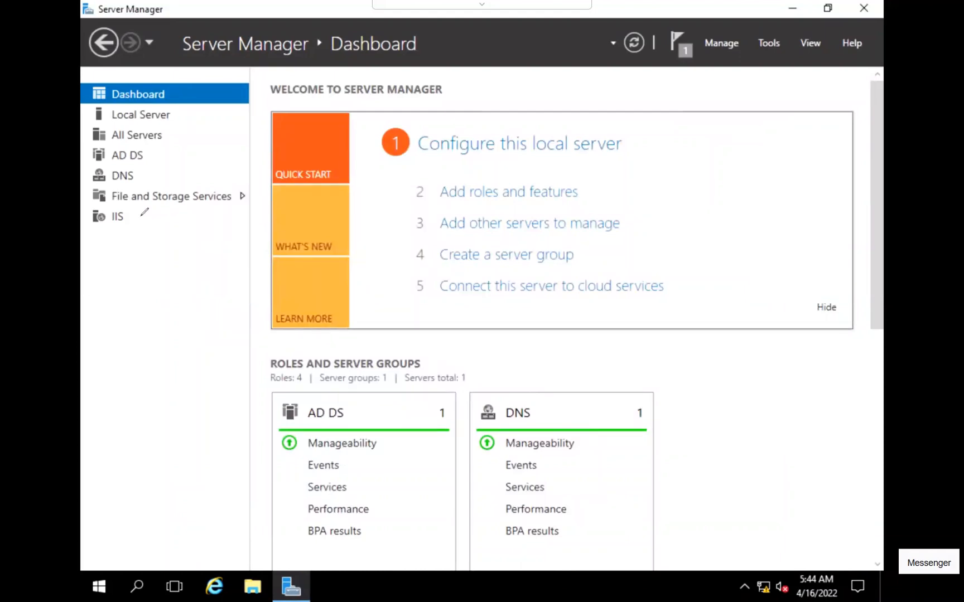
Open Internet Information Services (IIS) Manager, expand the S1V4 server and its Sites to check for the default website, and close it.
mouse_move(114, 206)
left_mouse_down()
mouse_move(83, 207)
mouse_move(76, 221)
mouse_move(116, 244)
mouse_move(140, 233)
mouse_move(137, 212)
mouse_move(115, 199)
left_mouse_up()
left_click(766, 44)
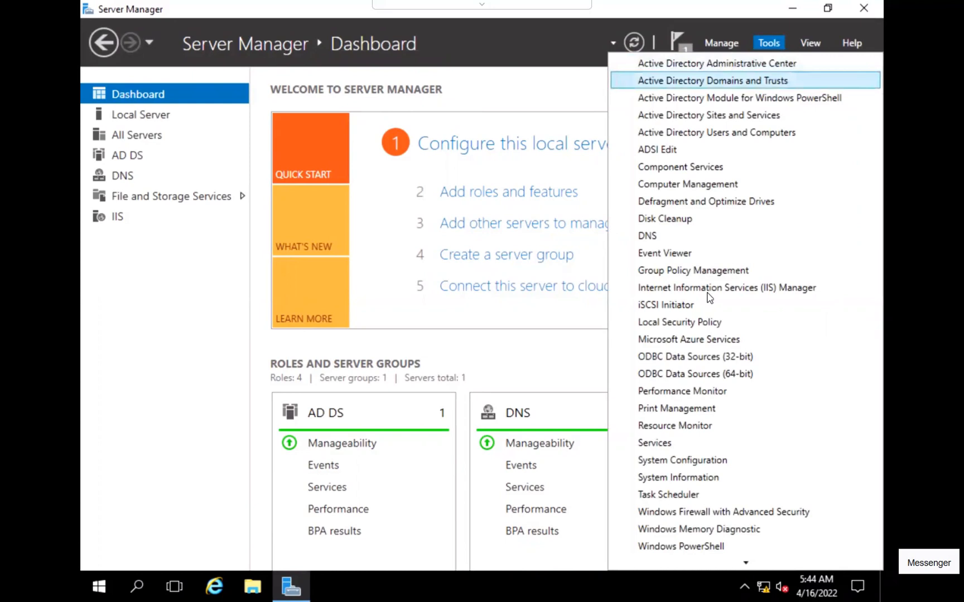
left_click(752, 288)
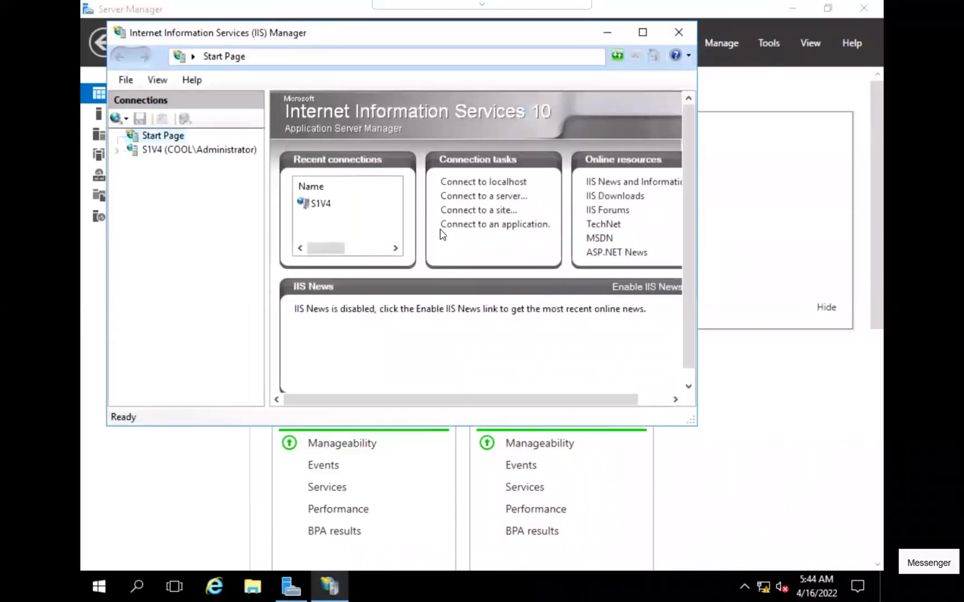
left_click(116, 152)
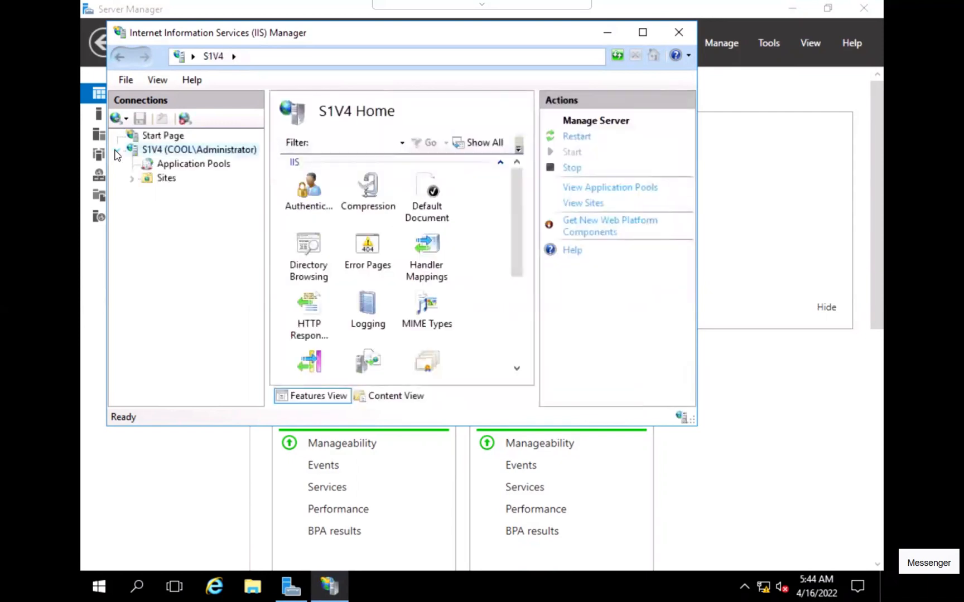
left_click(132, 180)
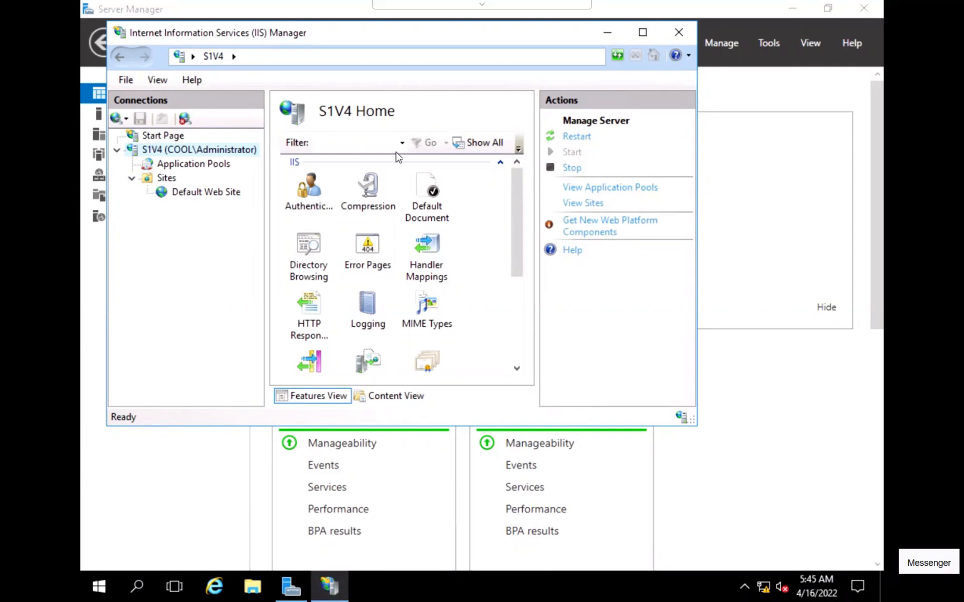
left_click(679, 31)
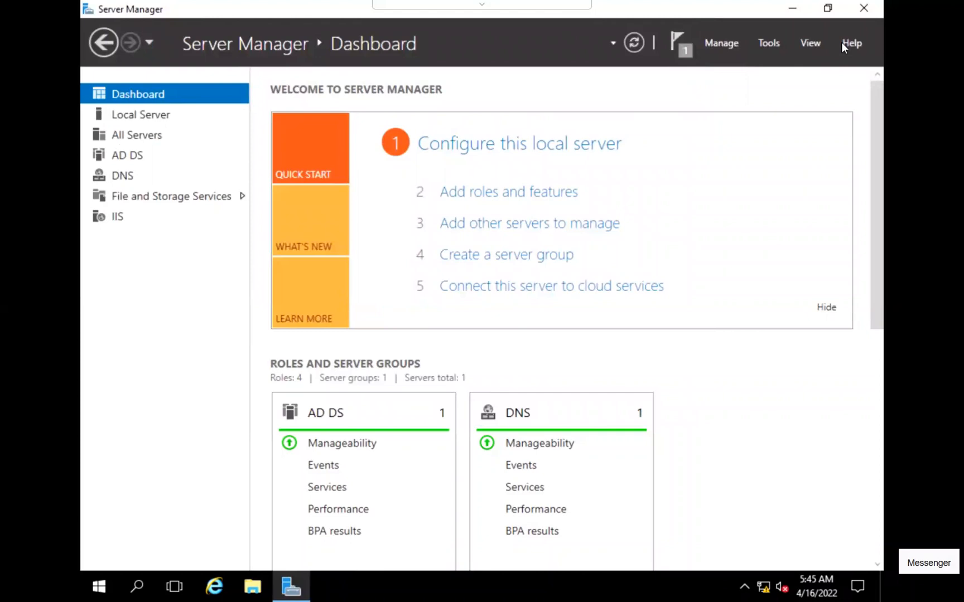
Close Server Manager and set up Internet Explorer 11 with the recommended settings and Do Not Track requests turned off.
left_click(864, 10)
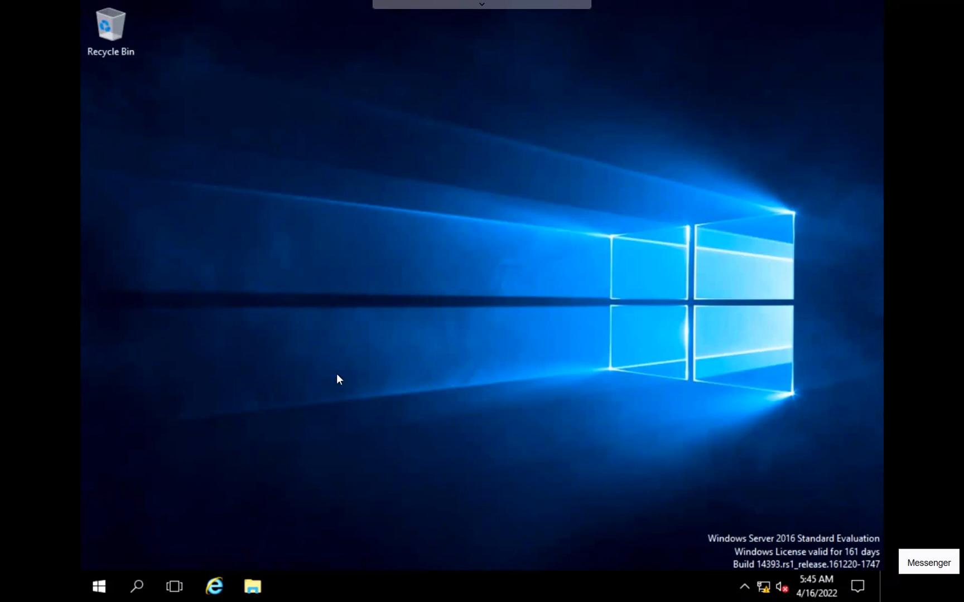
left_click(214, 587)
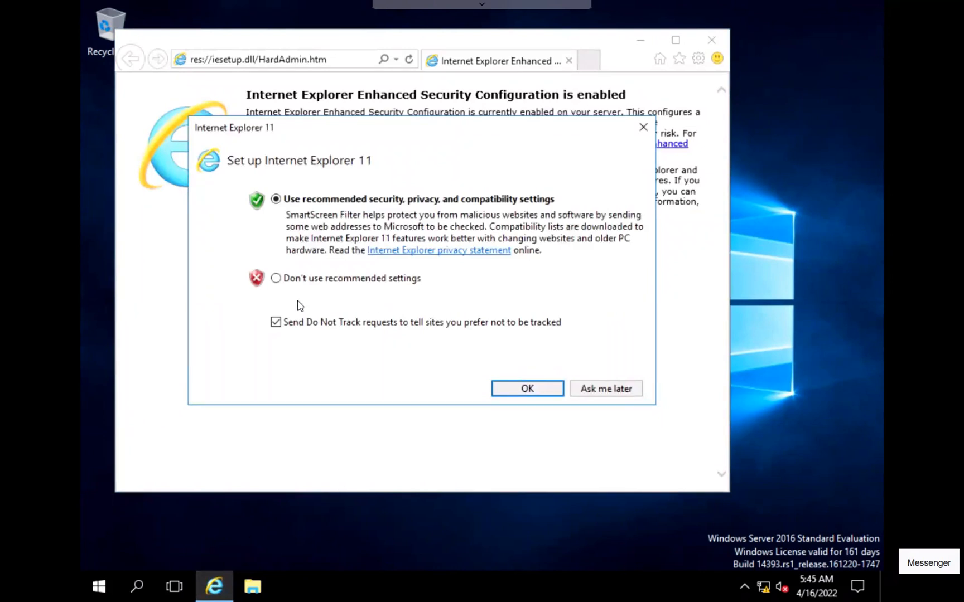
left_click(276, 323)
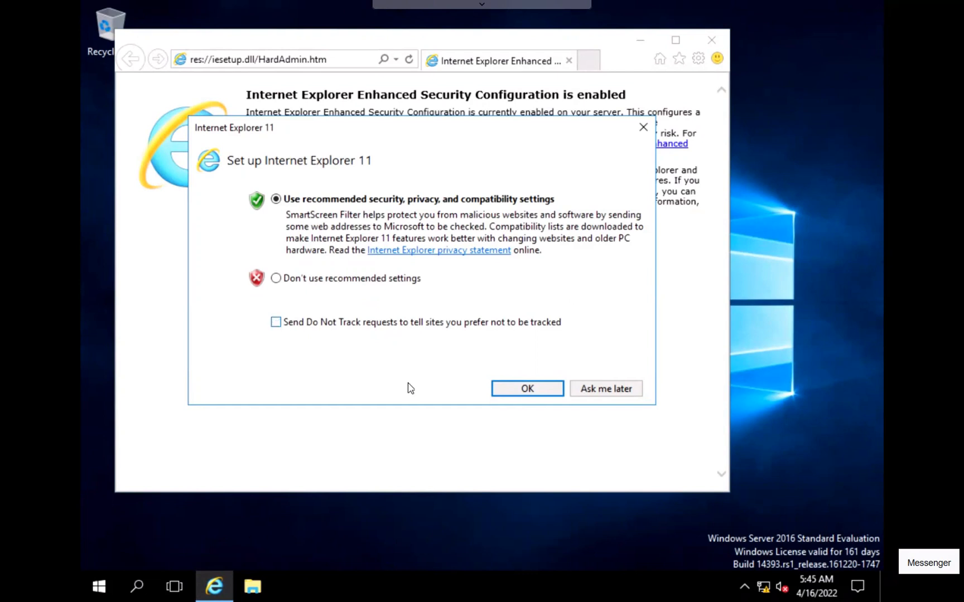
left_click(527, 396)
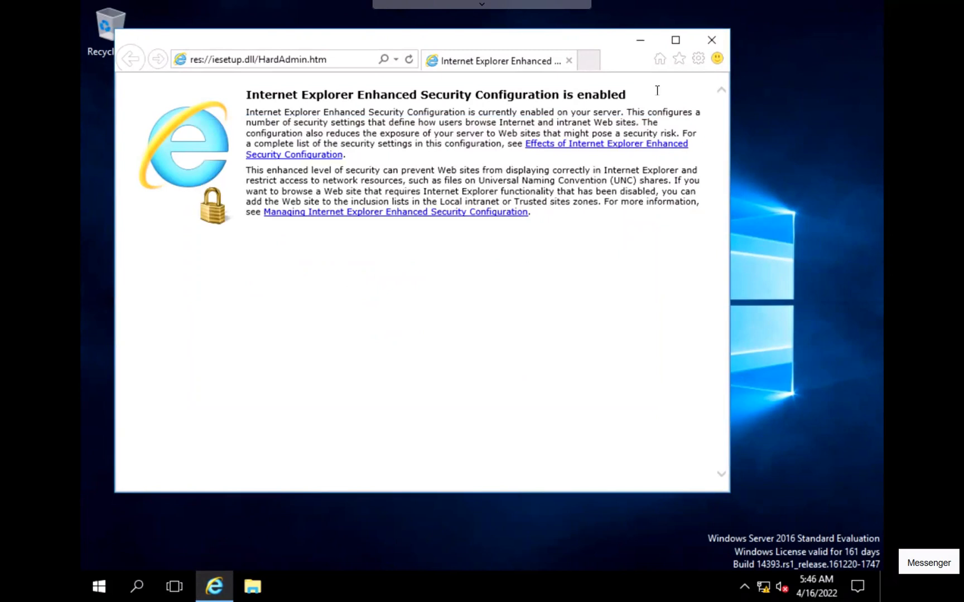
Restart Internet Explorer and browse to cool.com to test the default IIS website.
left_click(710, 40)
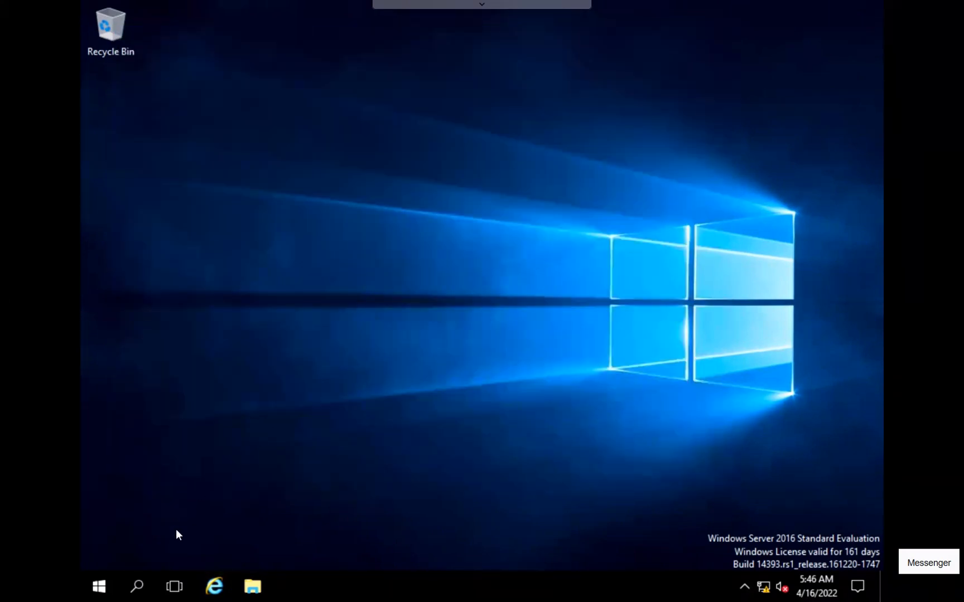
left_click(214, 590)
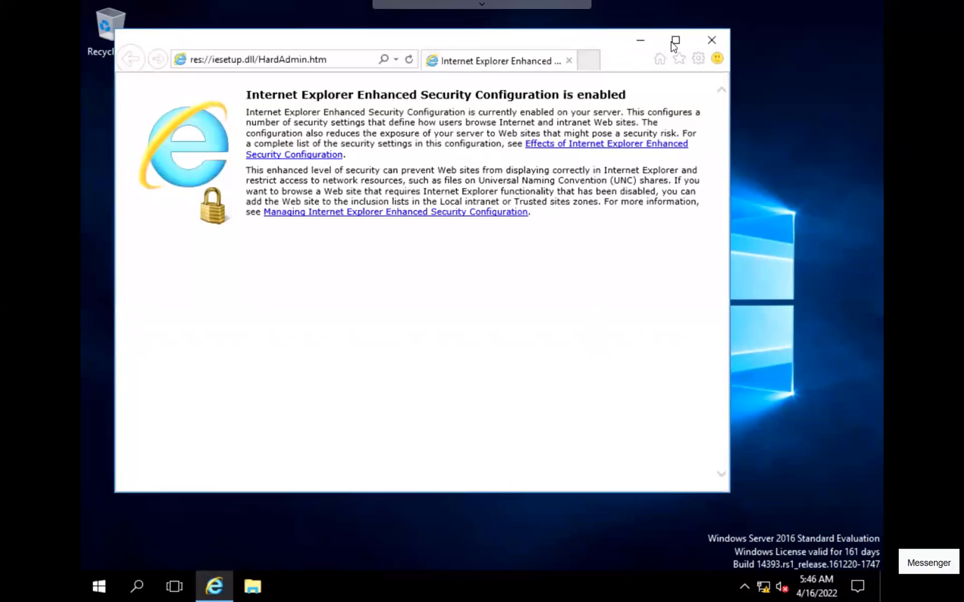
left_click(298, 59)
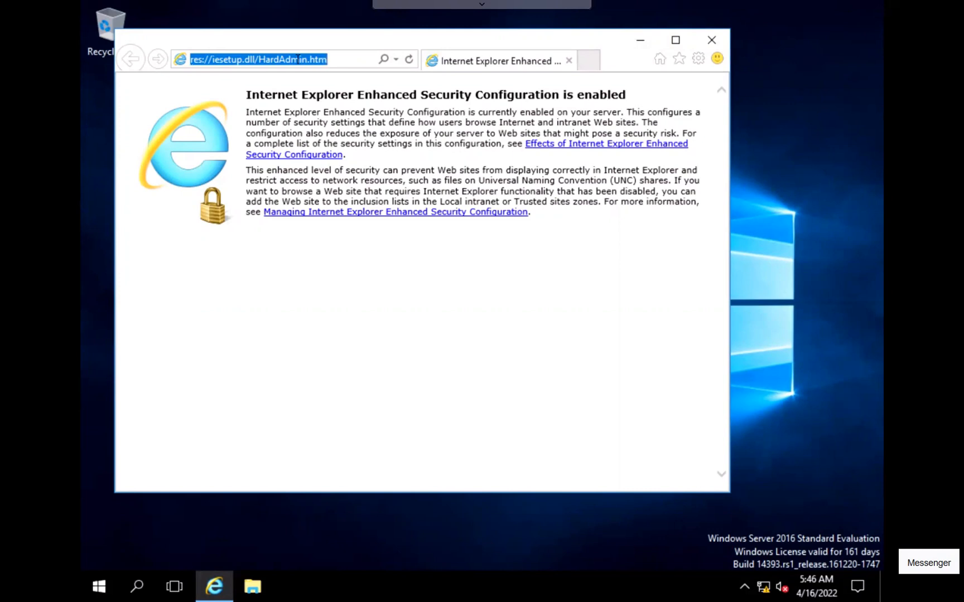
type("c")
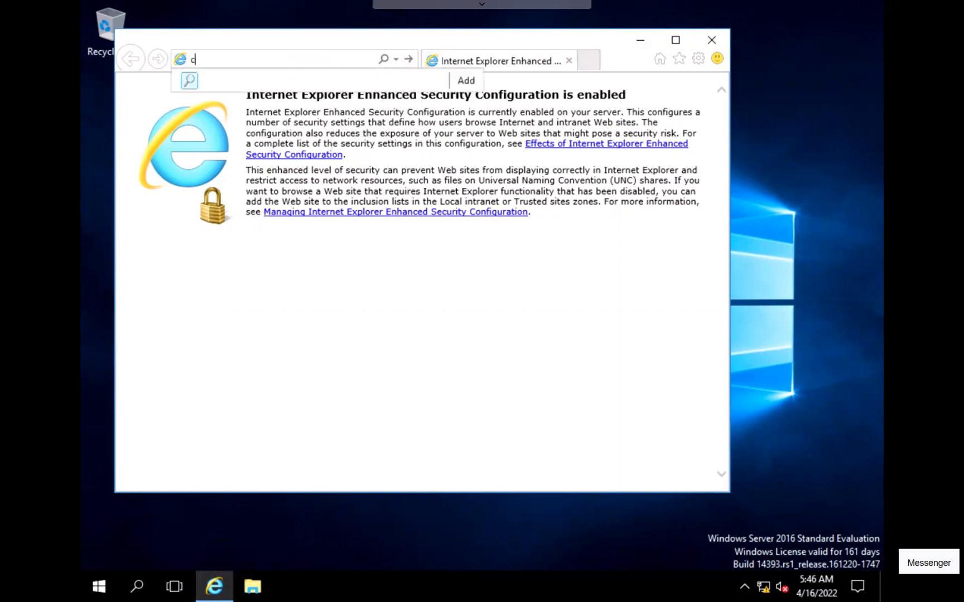
type("ool.com")
key("Return")
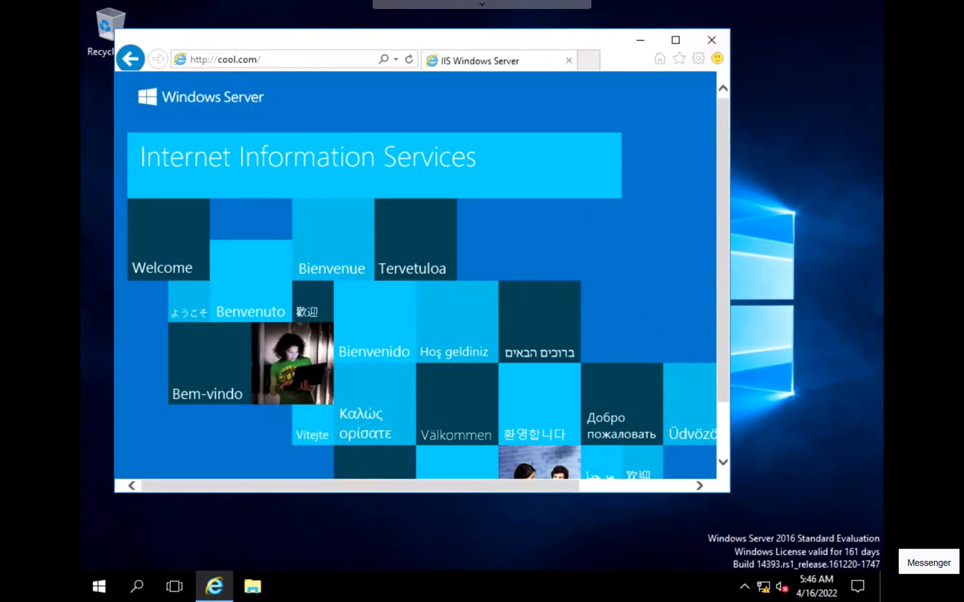
Enlarge the browser window in width and height and look over the whole Internet Information Services welcome page.
left_click_drag(729, 482, 820, 482)
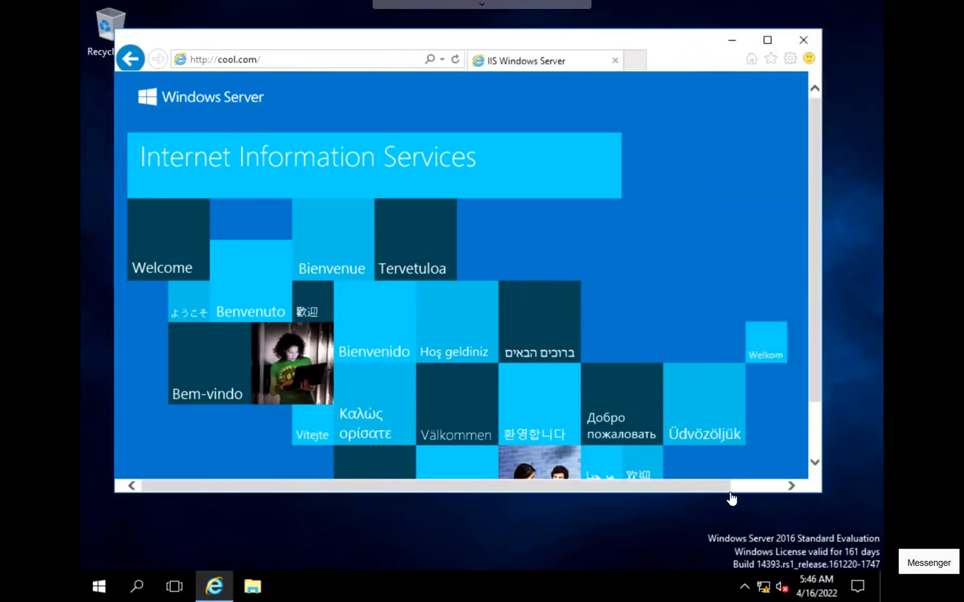
left_click_drag(716, 493, 716, 528)
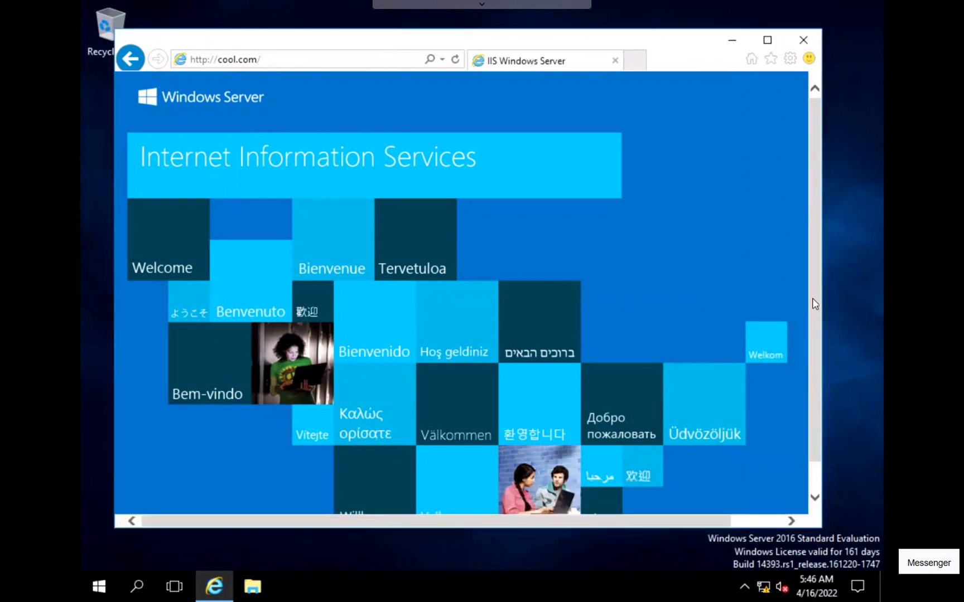
scroll(807, 328, "down", 1)
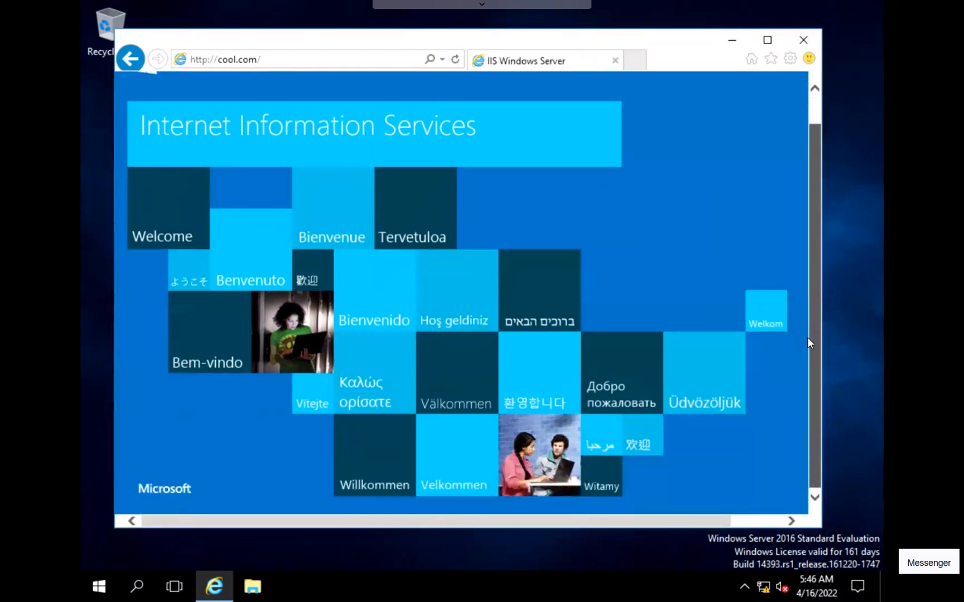
scroll(820, 275, "up", 1)
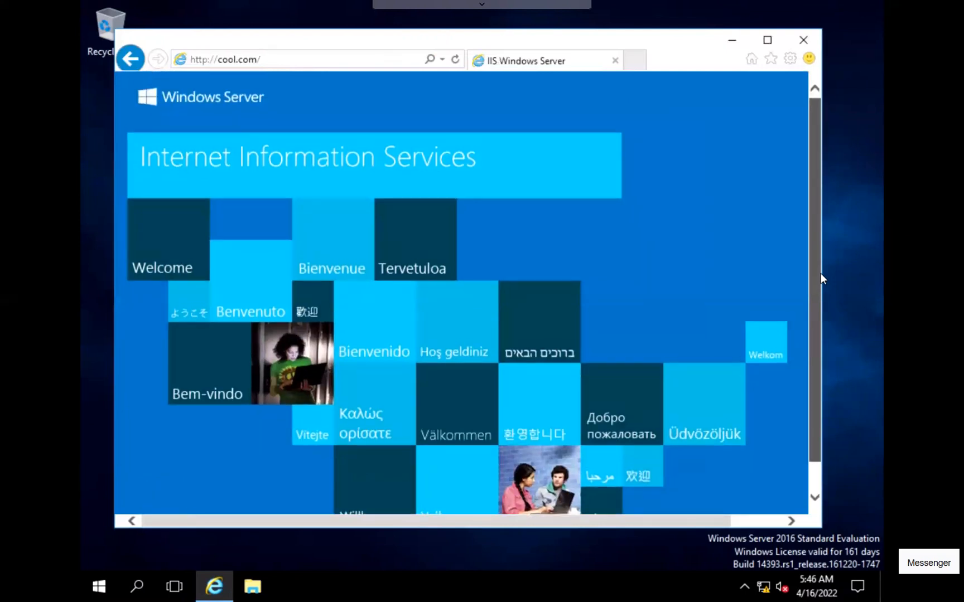
scroll(811, 349, "down", 1)
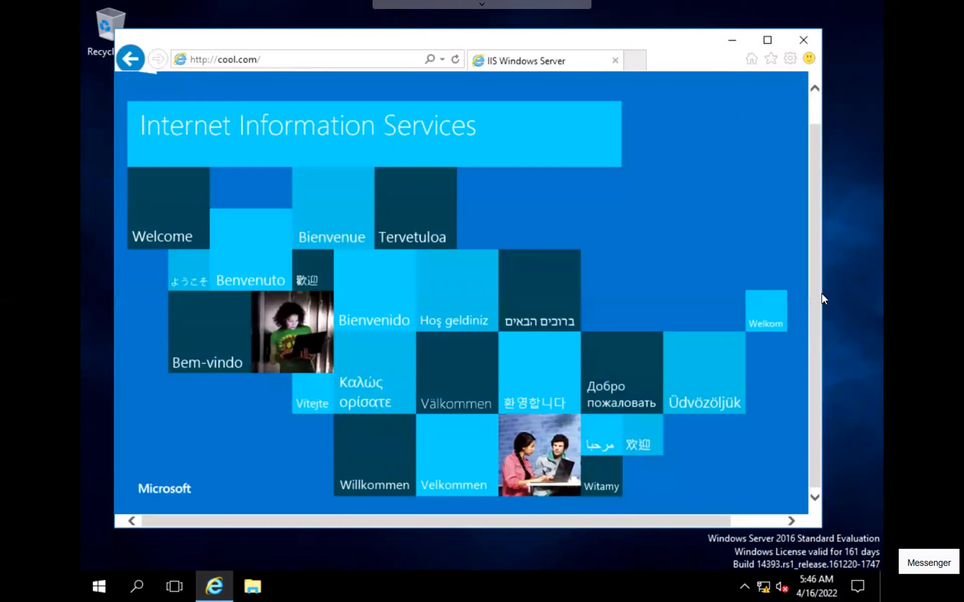
scroll(821, 268, "up", 1)
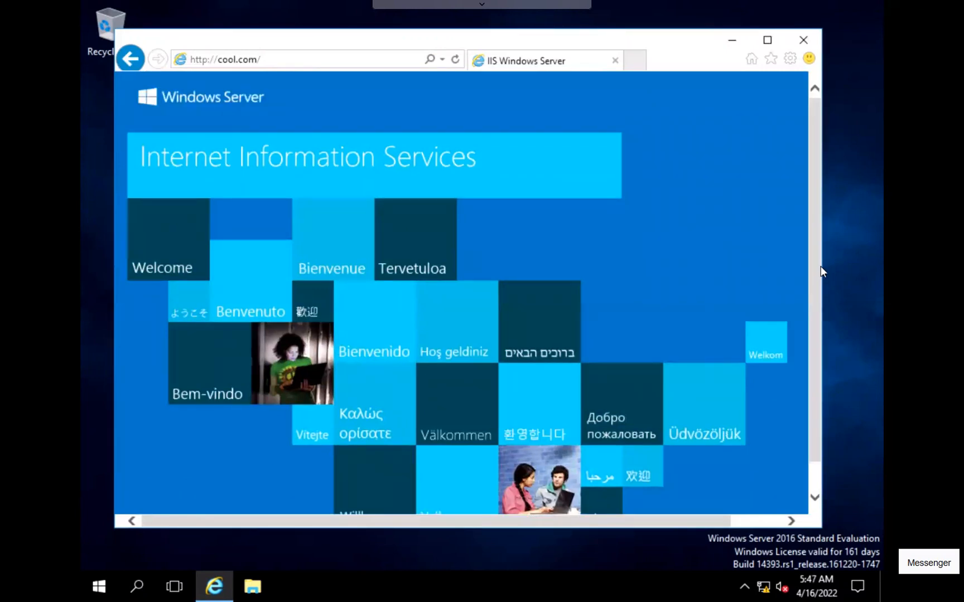